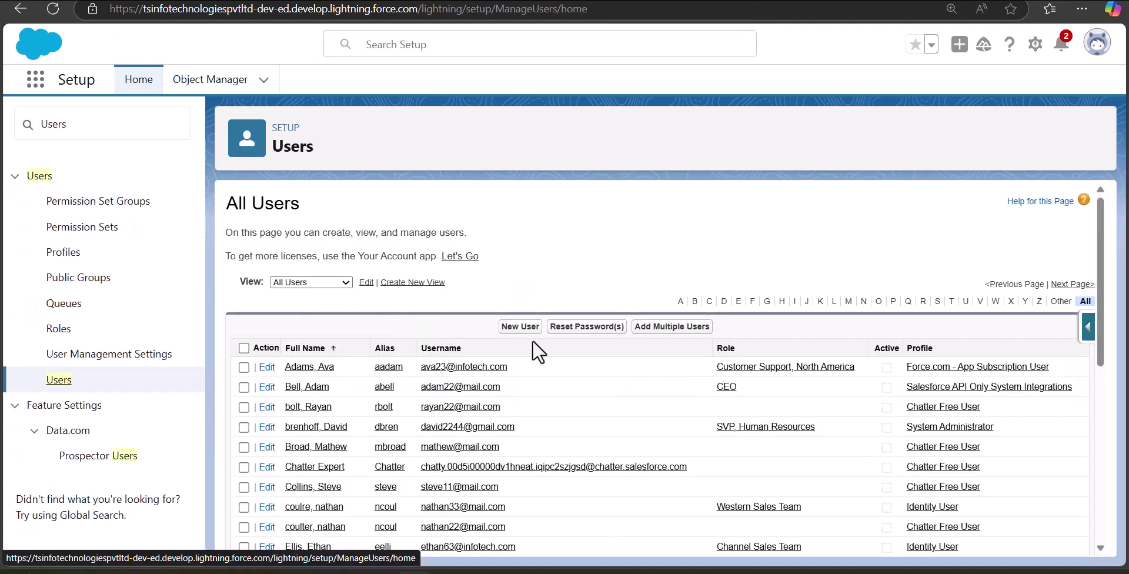
# - Try to edit the permission set assignments of the inactive Channel Sales Team user who already has the Commerce Admin permission set
pyautogui.scroll(-1, 532, 340)
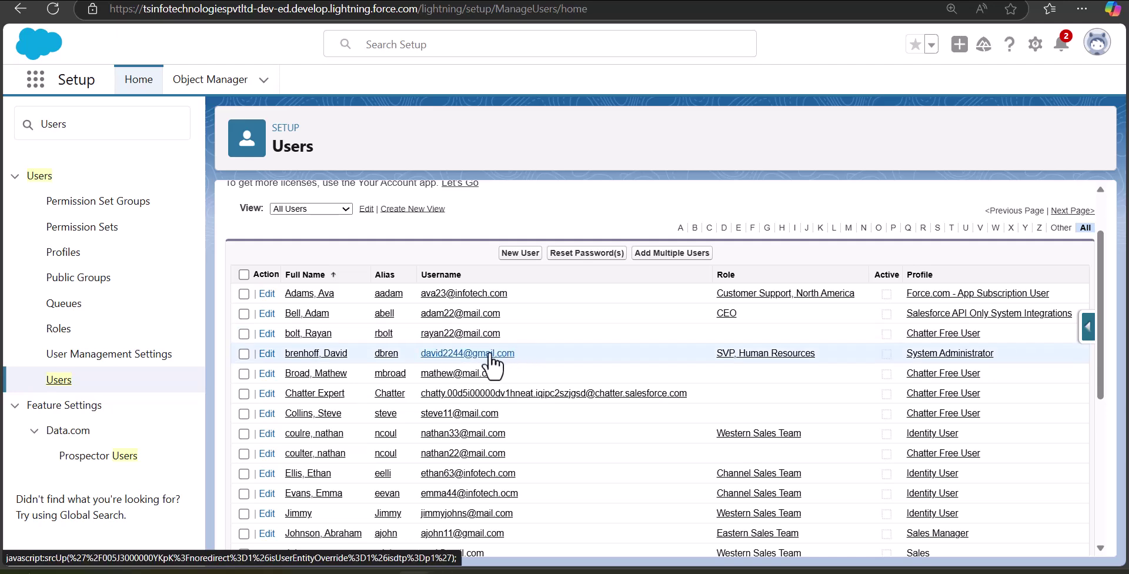
pyautogui.scroll(1, 352, 431)
pyautogui.scroll(-2, 355, 435)
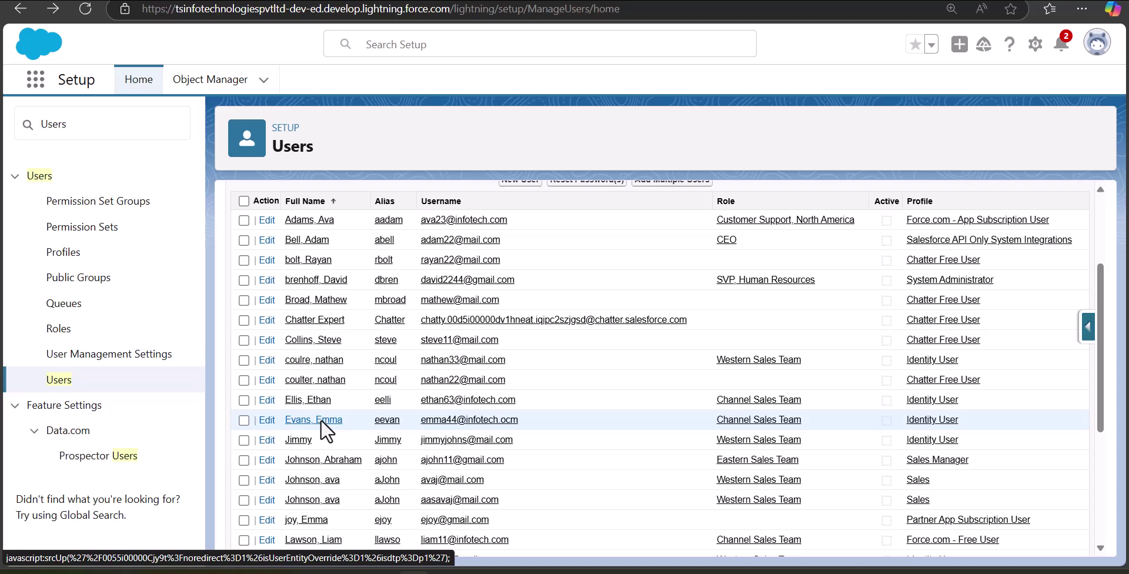
pyautogui.click(320, 420)
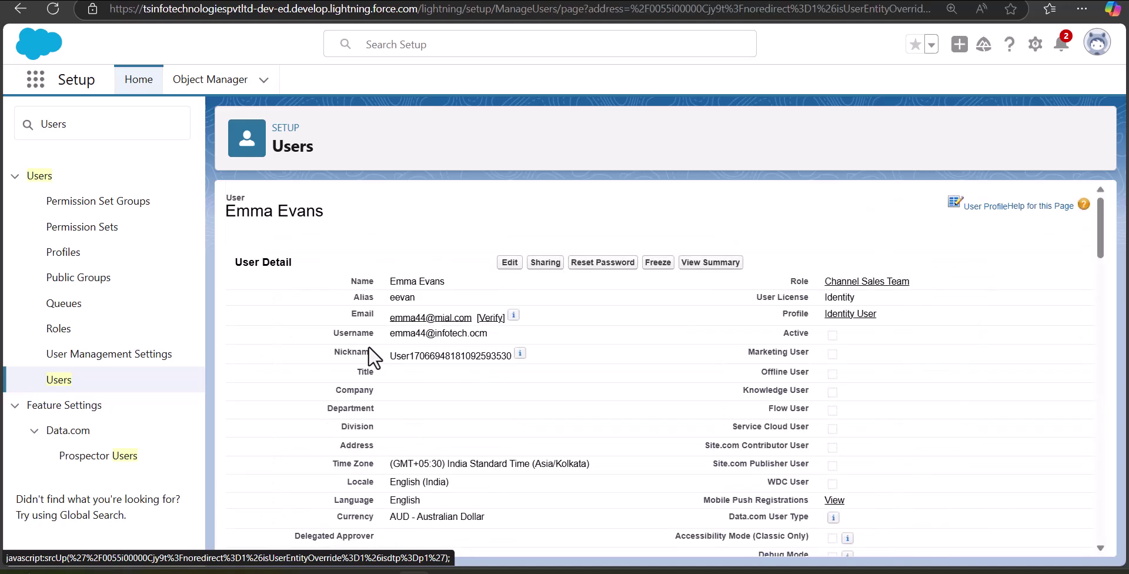
pyautogui.scroll(-4, 653, 342)
pyautogui.scroll(-10, 654, 334)
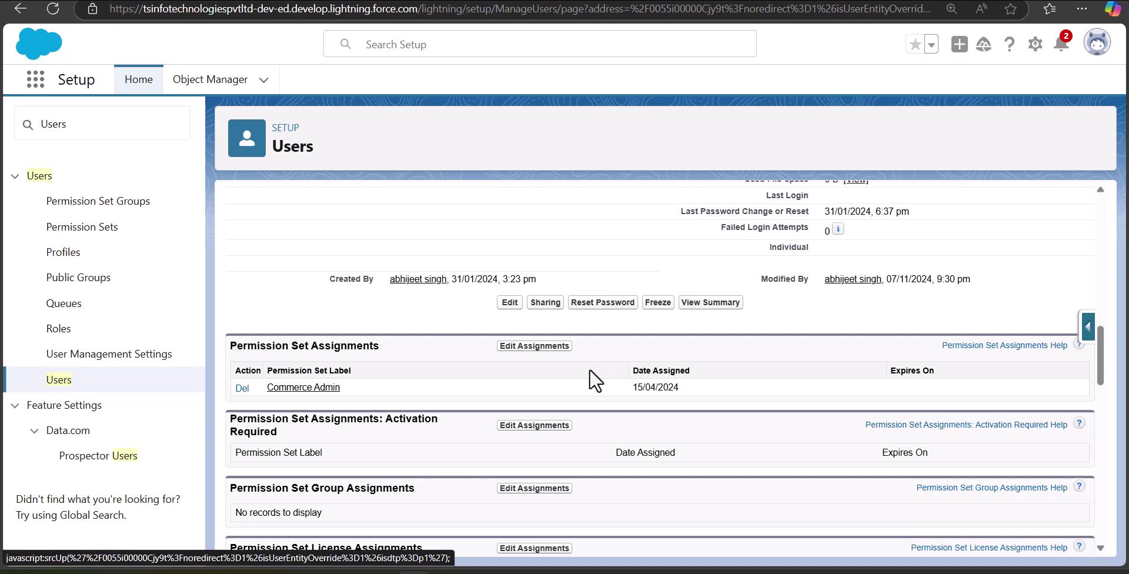
pyautogui.click(543, 347)
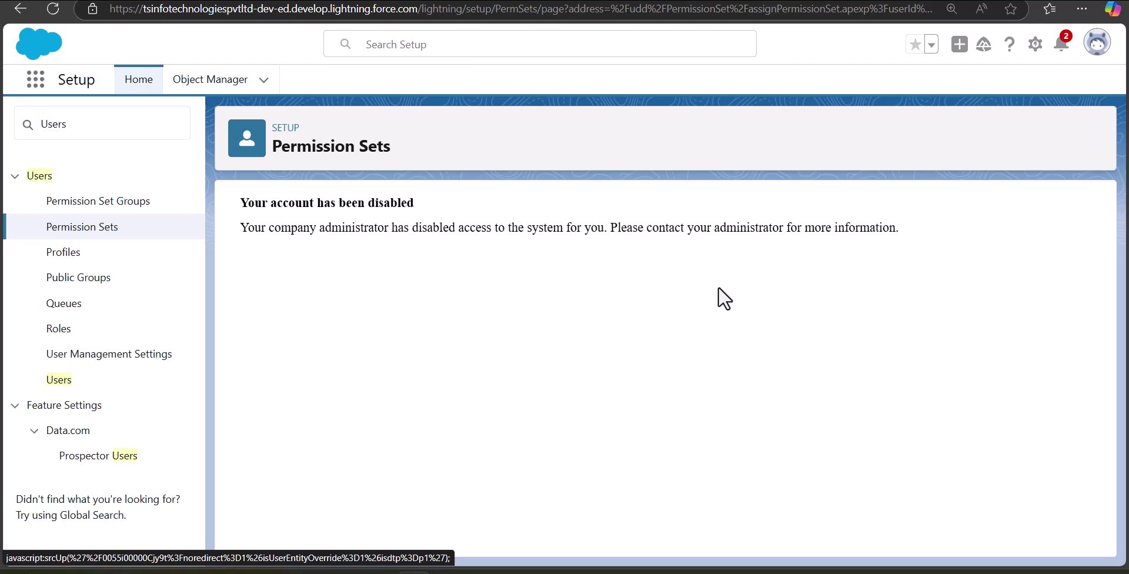
# - Return to the Users list and open the permission set assignments of the active Force.com - Free User in the Channel Sales Team for editing
pyautogui.click(67, 381)
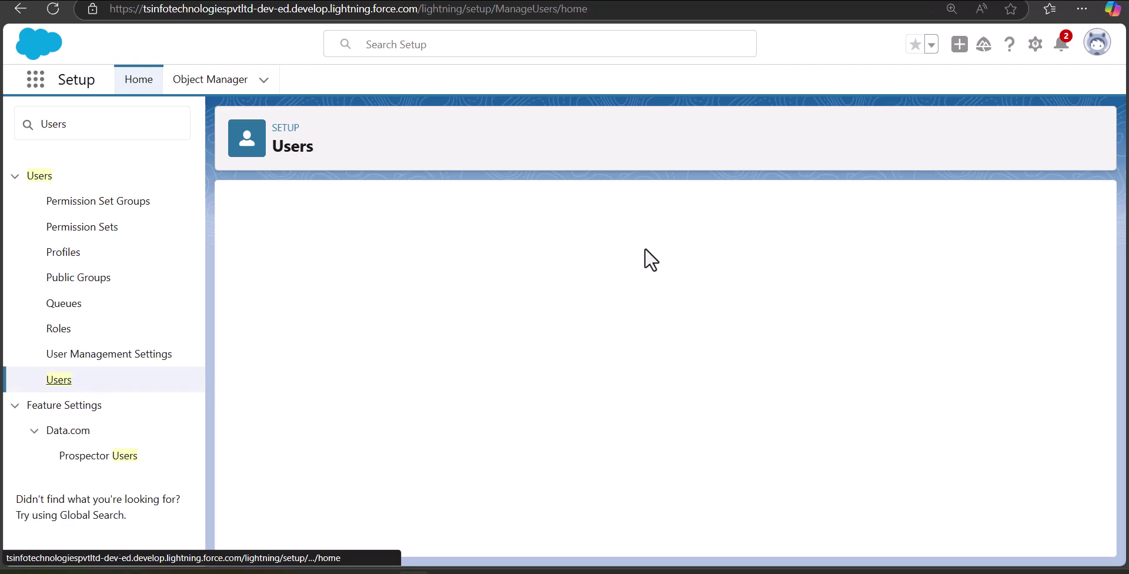
pyautogui.click(400, 216)
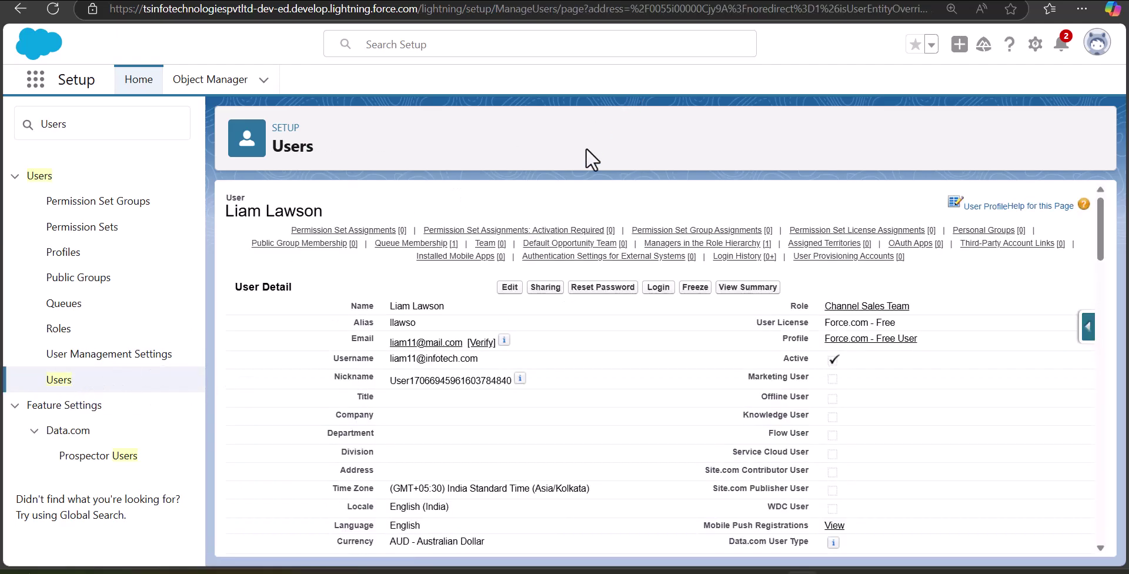
pyautogui.scroll(-5, 586, 235)
pyautogui.scroll(5, 353, 232)
pyautogui.scroll(-1, 412, 229)
pyautogui.moveTo(416, 214)
pyautogui.scroll(-10, 582, 288)
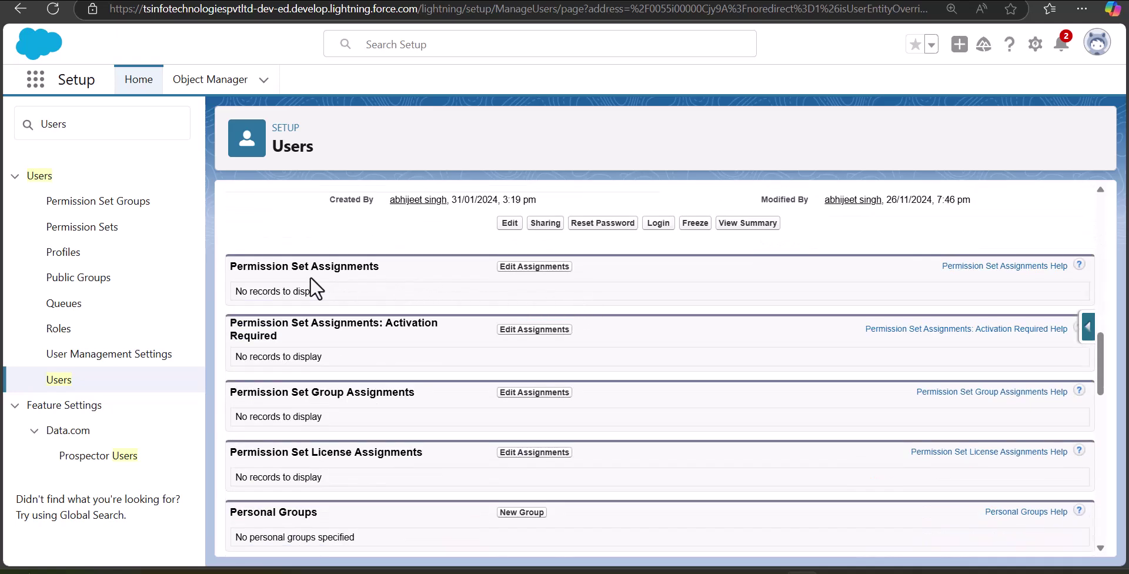
pyautogui.click(513, 269)
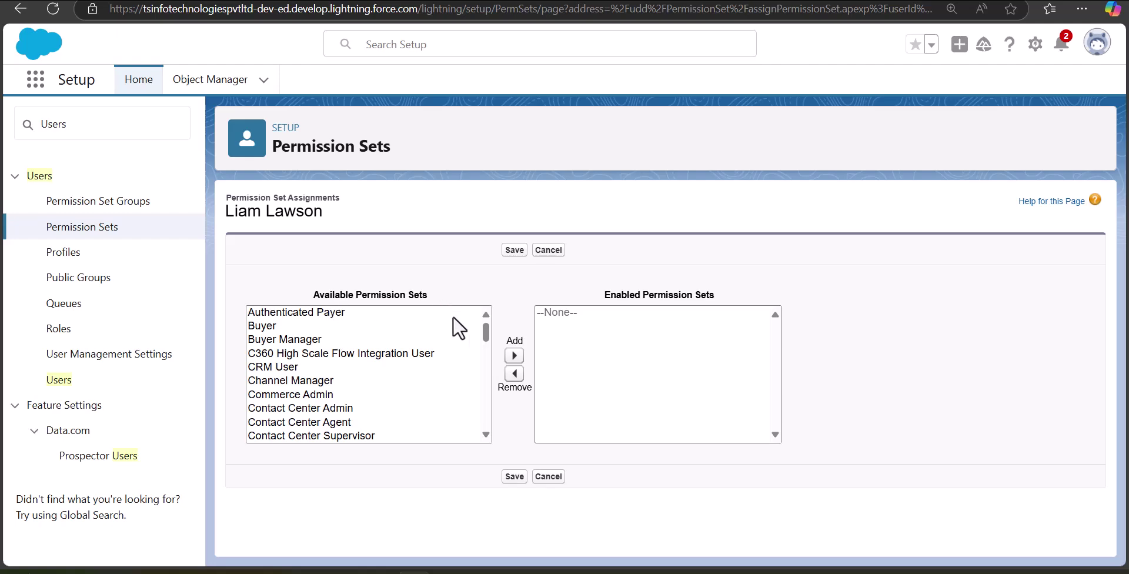
# - Enable the Contact Center Agent permission set for this user, save, and check the Permission Set Assignments on the user record
pyautogui.scroll(-1, 347, 360)
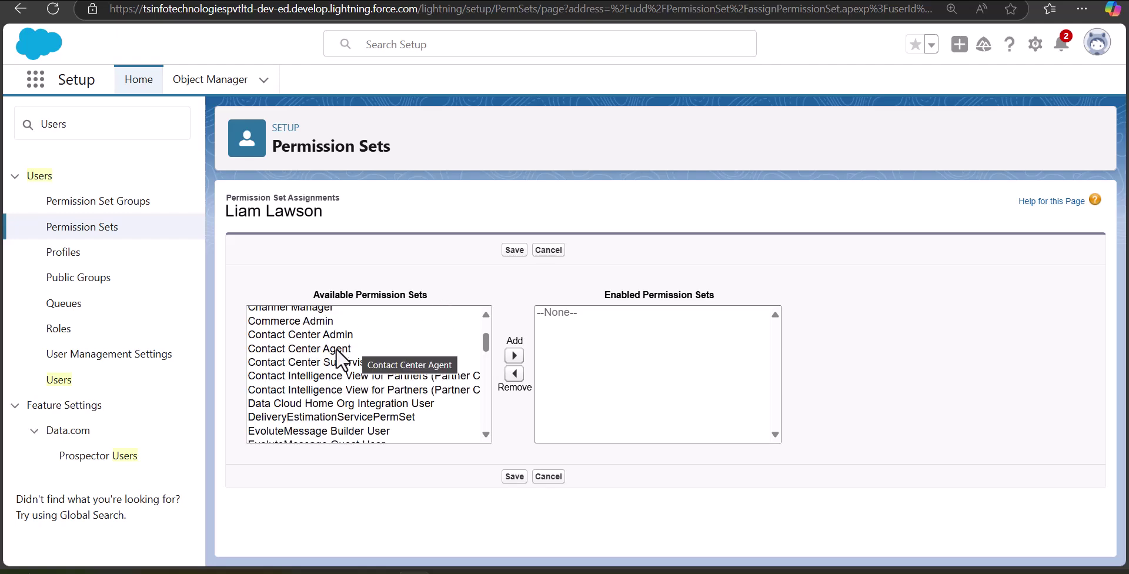
pyautogui.click(336, 349)
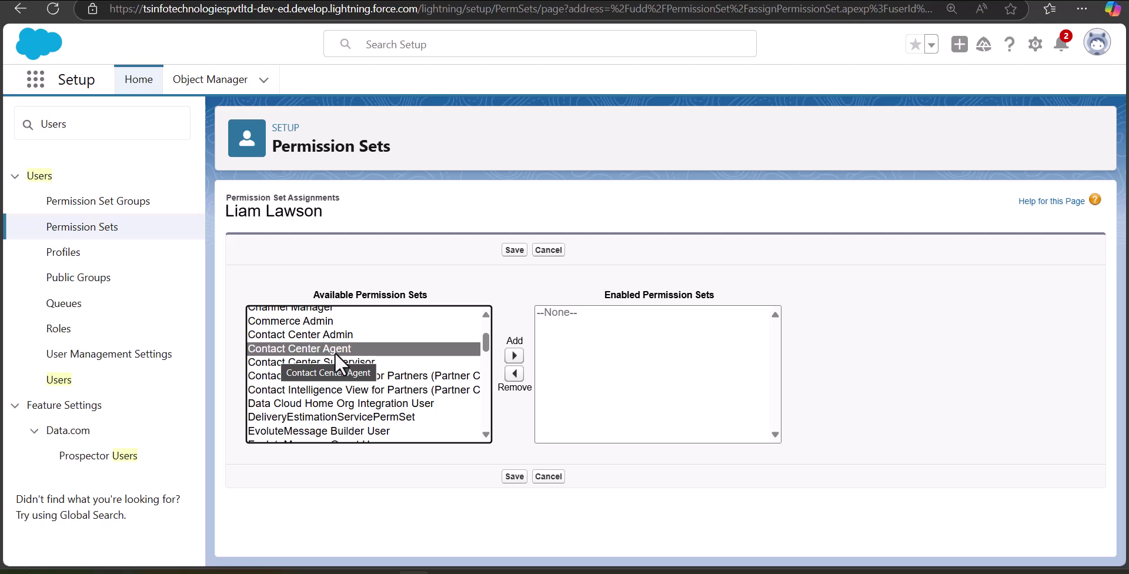
pyautogui.click(514, 355)
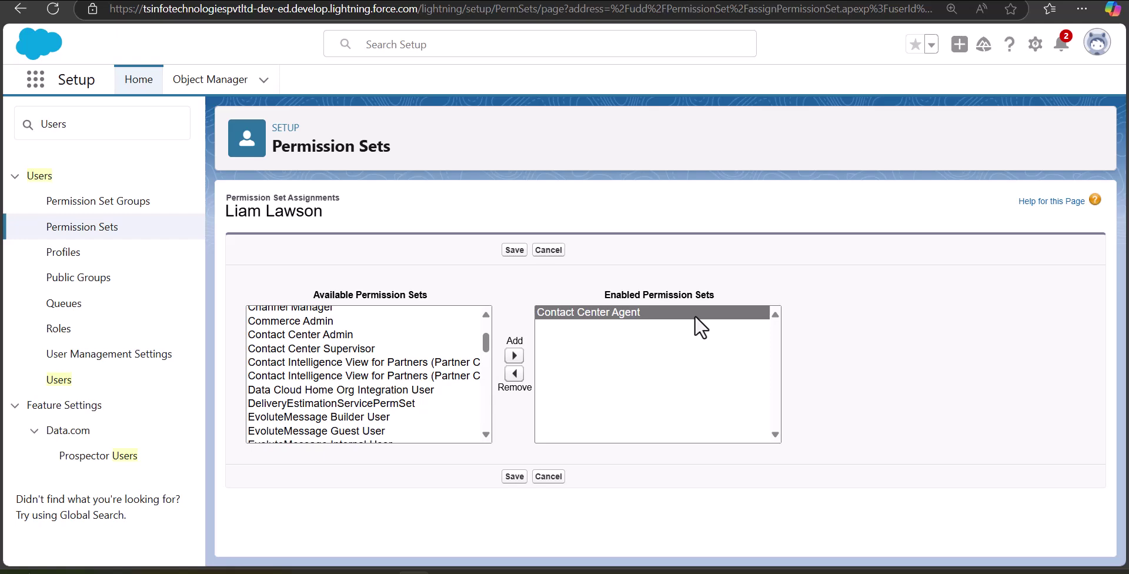
pyautogui.click(515, 476)
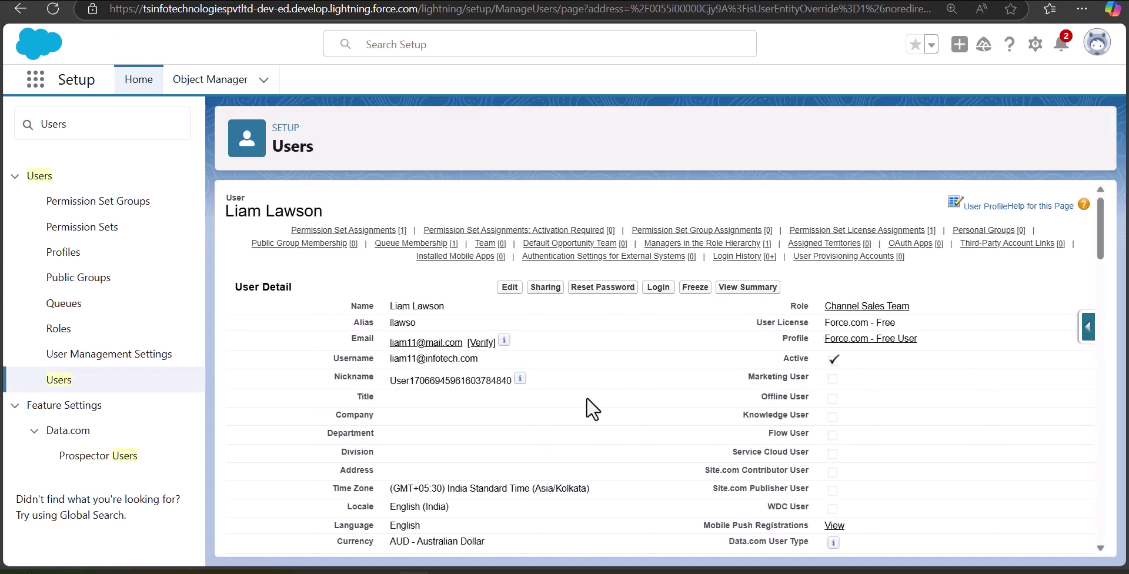
pyautogui.scroll(-10, 588, 407)
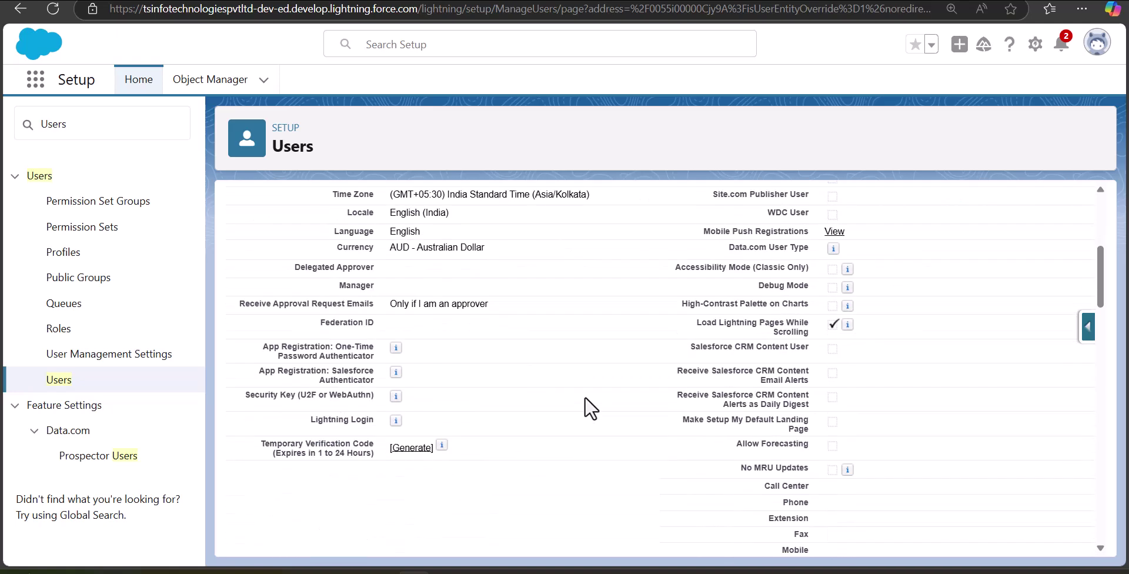
pyautogui.scroll(-3, 273, 382)
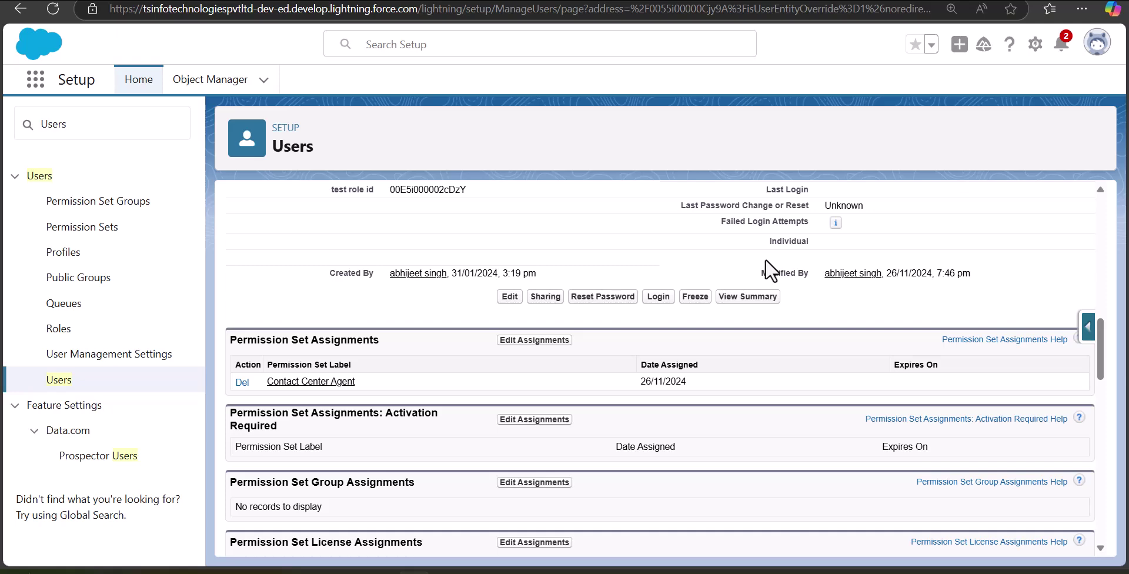
# - Switch to the Excel import sheet and review its AssigneeId and PermissionSetId columns
pyautogui.moveTo(542, 572)
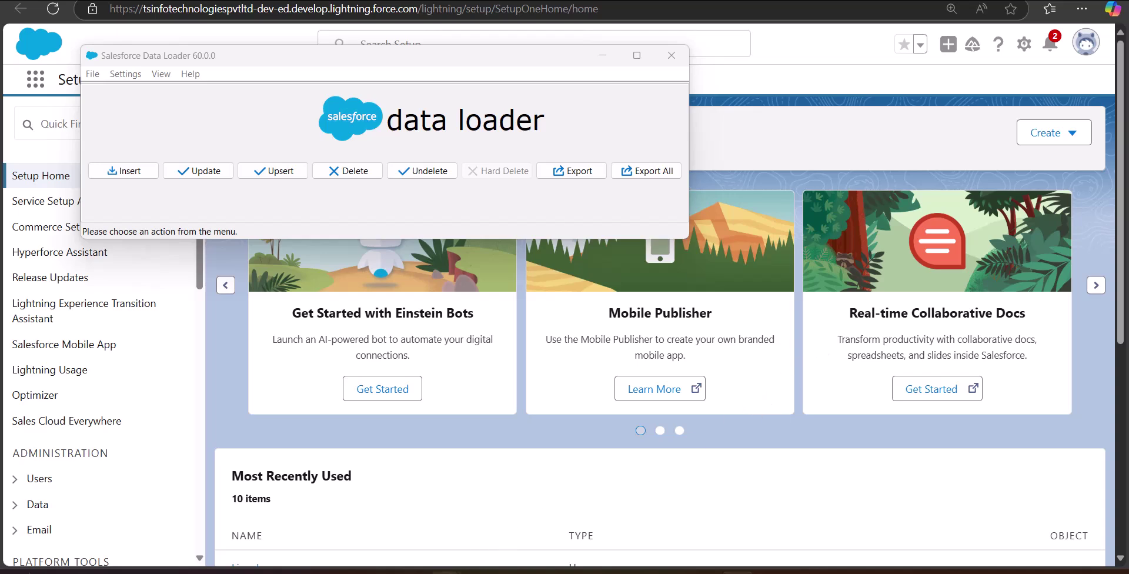
pyautogui.moveTo(444, 571)
pyautogui.click(680, 524)
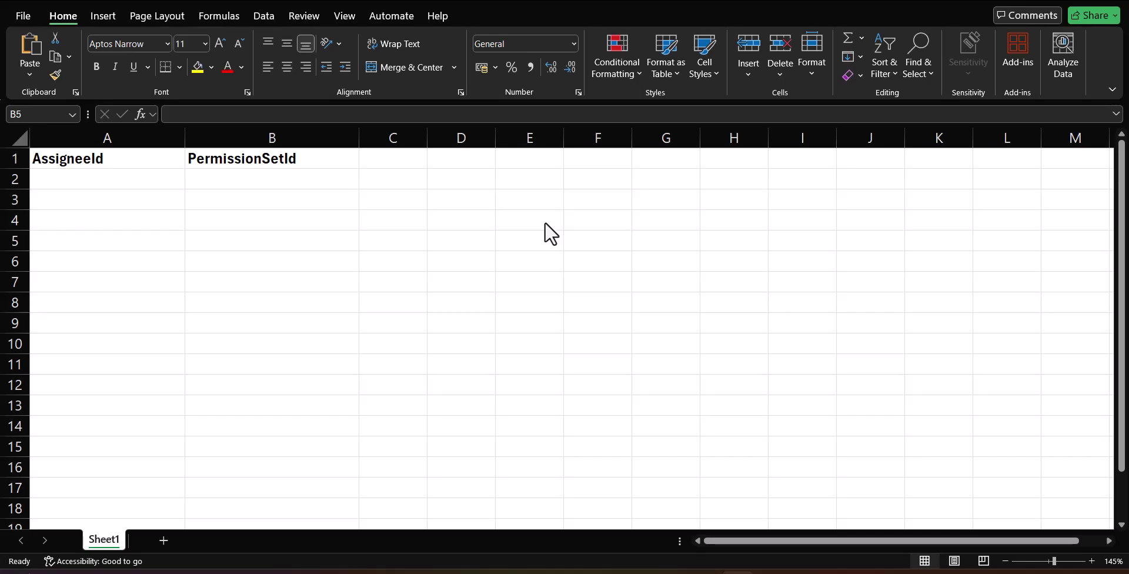
# - Switch back to Salesforce Setup, find the Users page, open the first listed user, and locate the user ID in the page address
pyautogui.hotkey('alt', 'Tab')
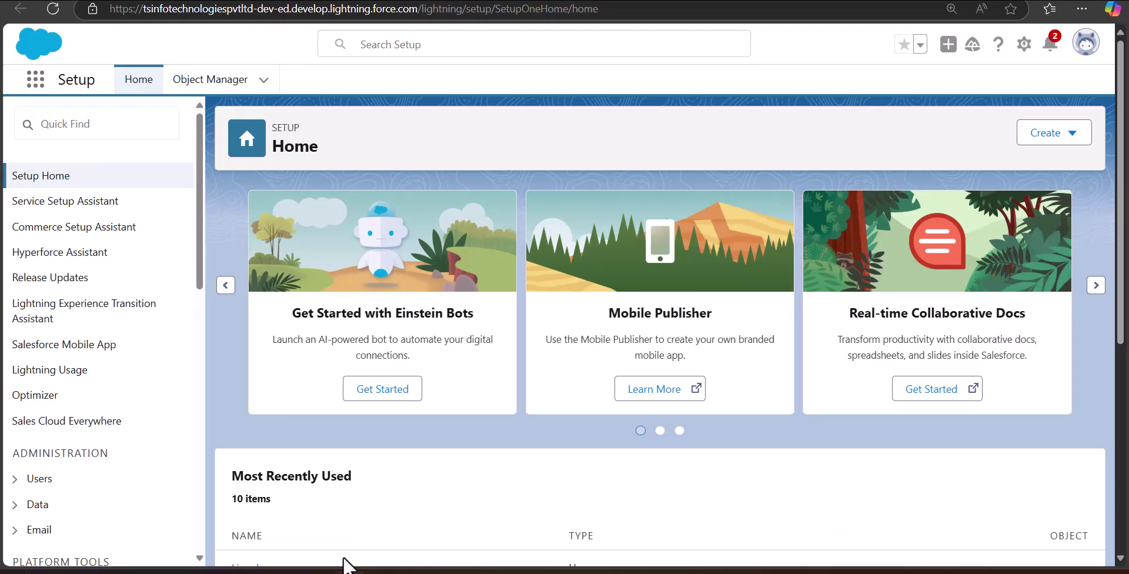
pyautogui.click(125, 123)
pyautogui.write('u')
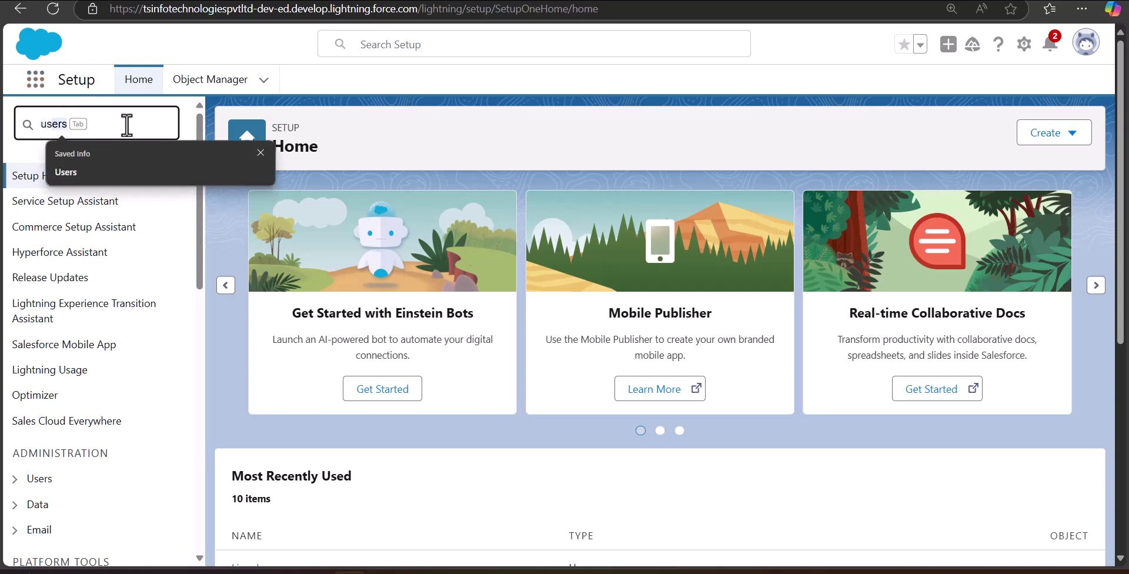
pyautogui.press('Tab')
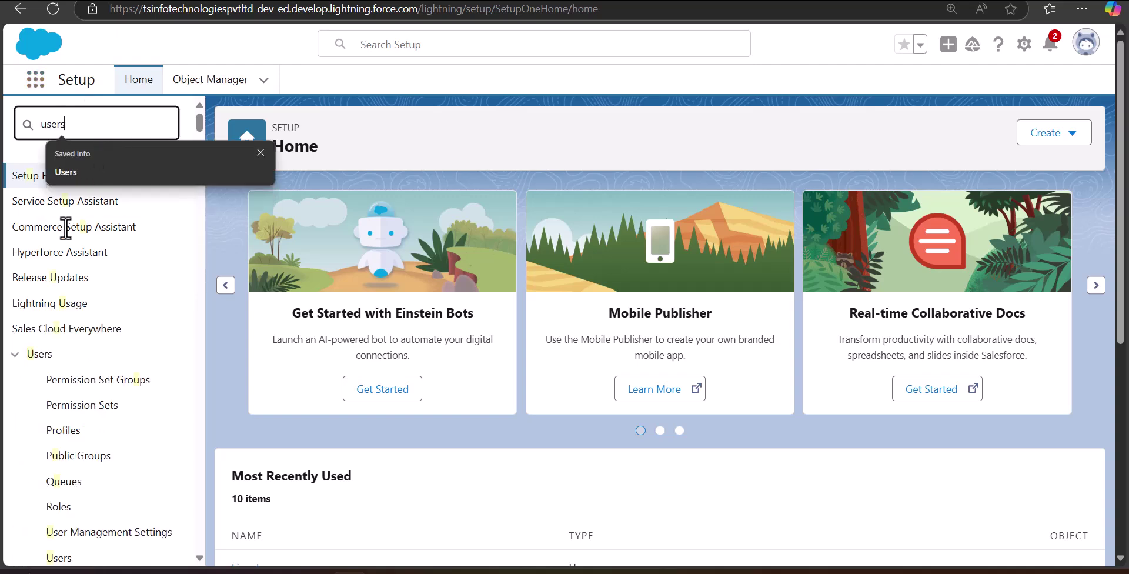
pyautogui.click(58, 379)
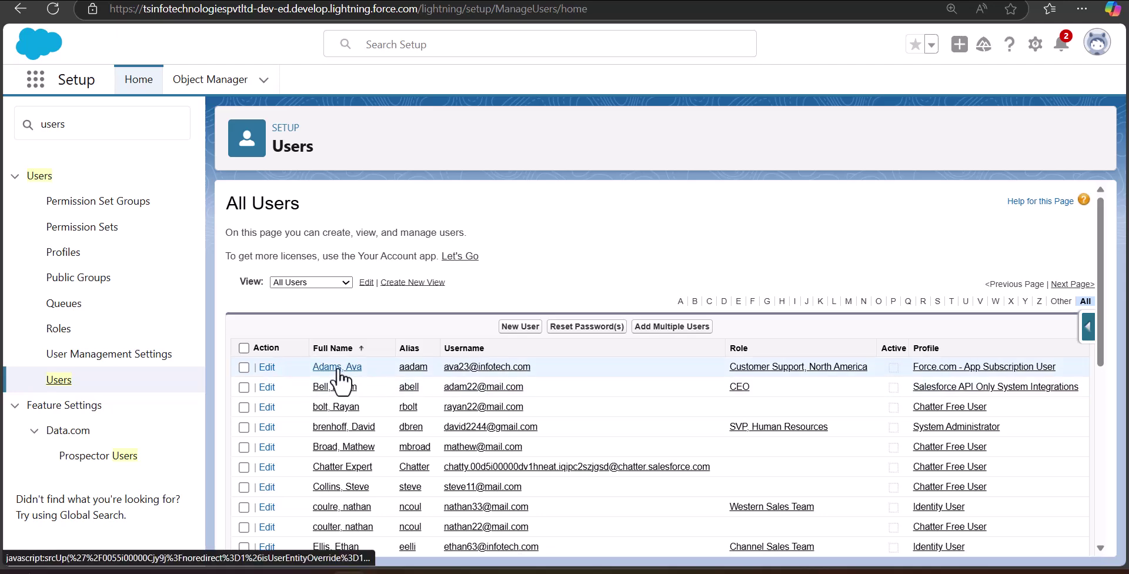
pyautogui.click(337, 367)
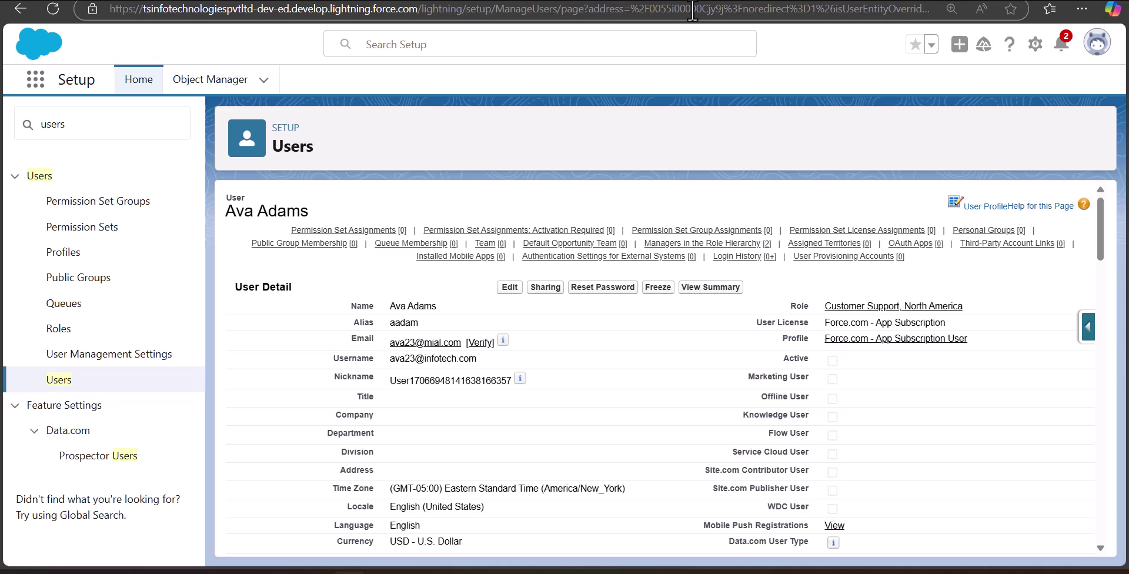
pyautogui.moveTo(644, 9); pyautogui.dragTo(705, 10)
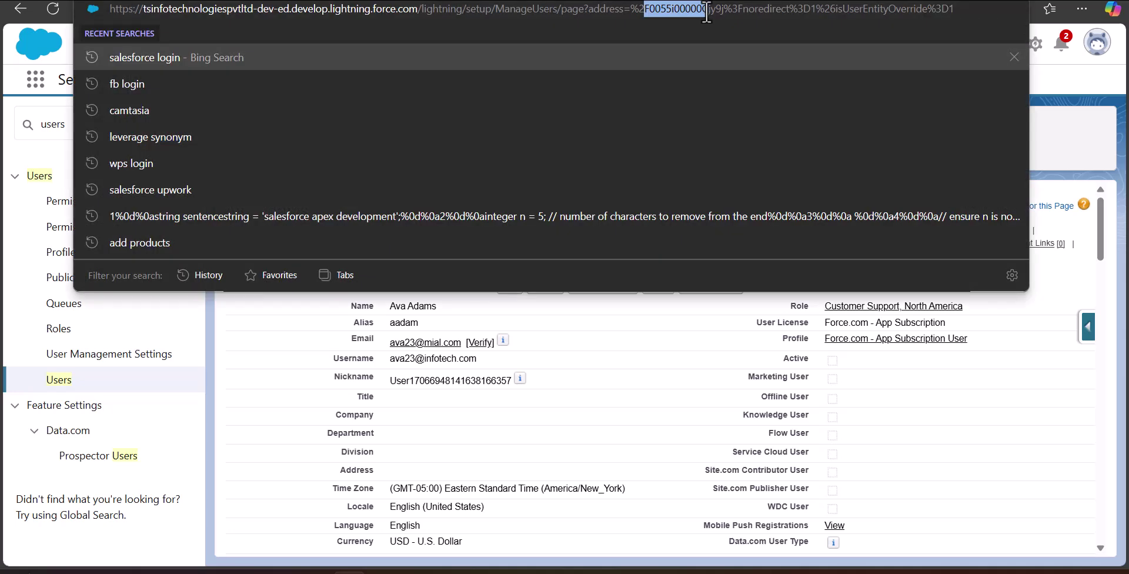
pyautogui.press('Escape')
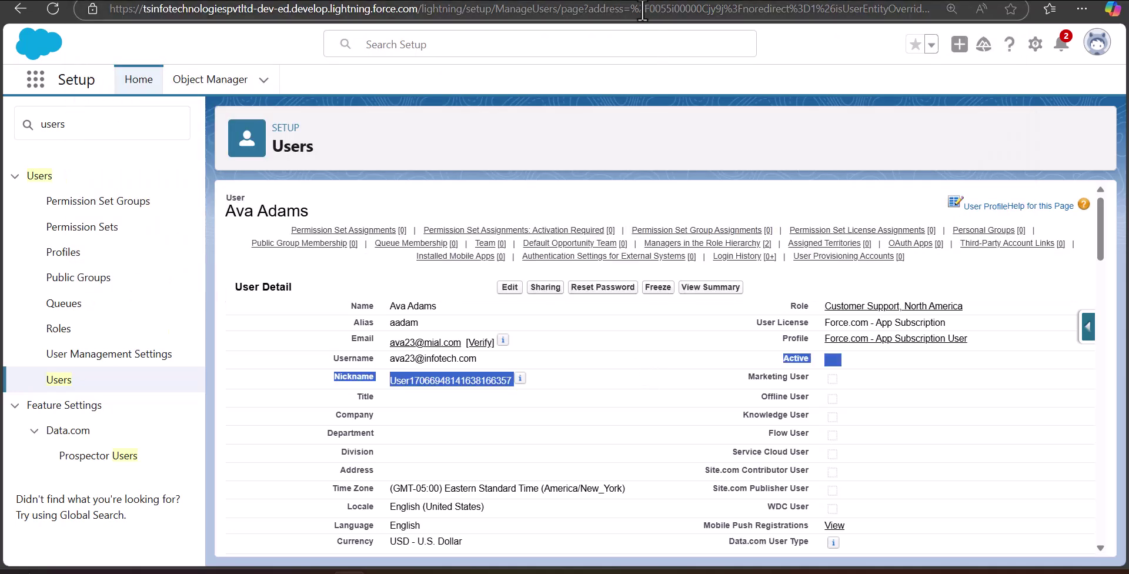
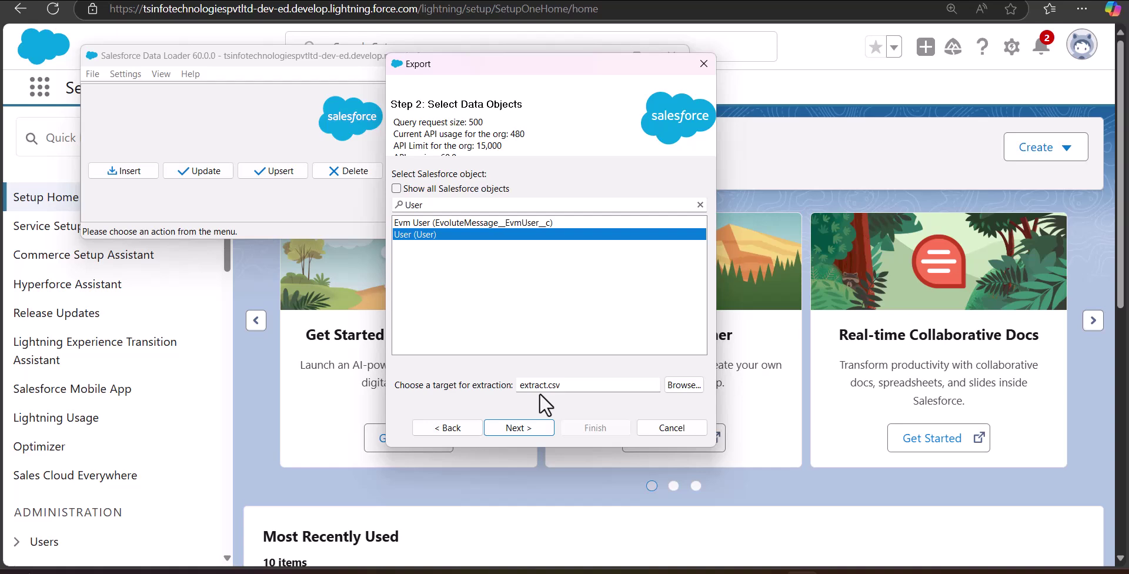
# - In Data Loader's export of the User object, enter User in the extraction target file name and continue to the query step
pyautogui.click(533, 385)
pyautogui.press('Delete')
pyautogui.press('Delete')
pyautogui.press('Delete')
pyautogui.press('Delete')
pyautogui.write('User')
pyautogui.click(540, 426)
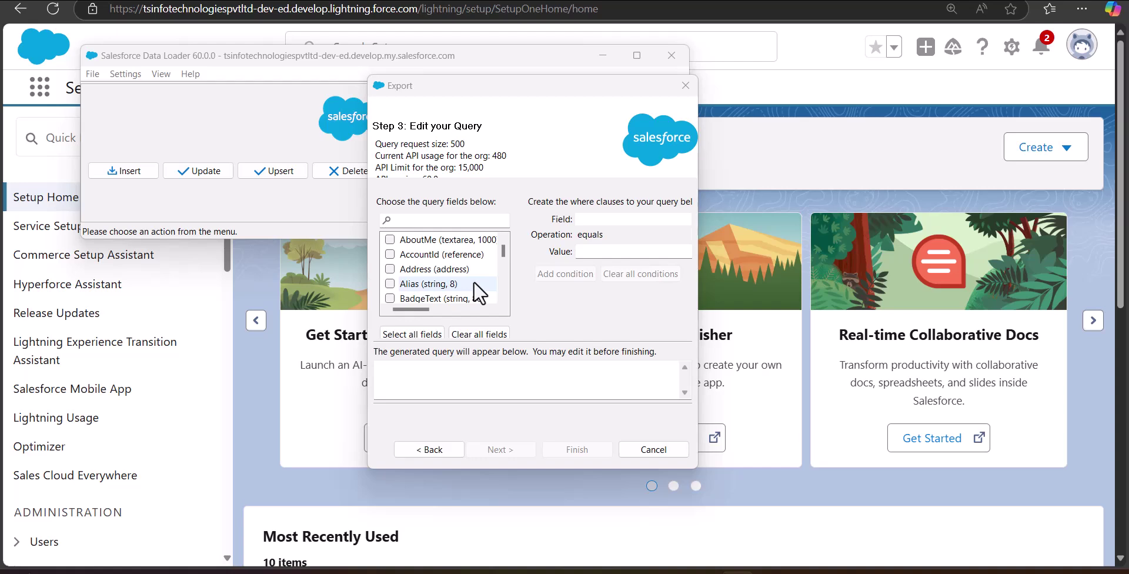
# - Add the Id, Name and IsActive fields to the User export query
pyautogui.click(442, 221)
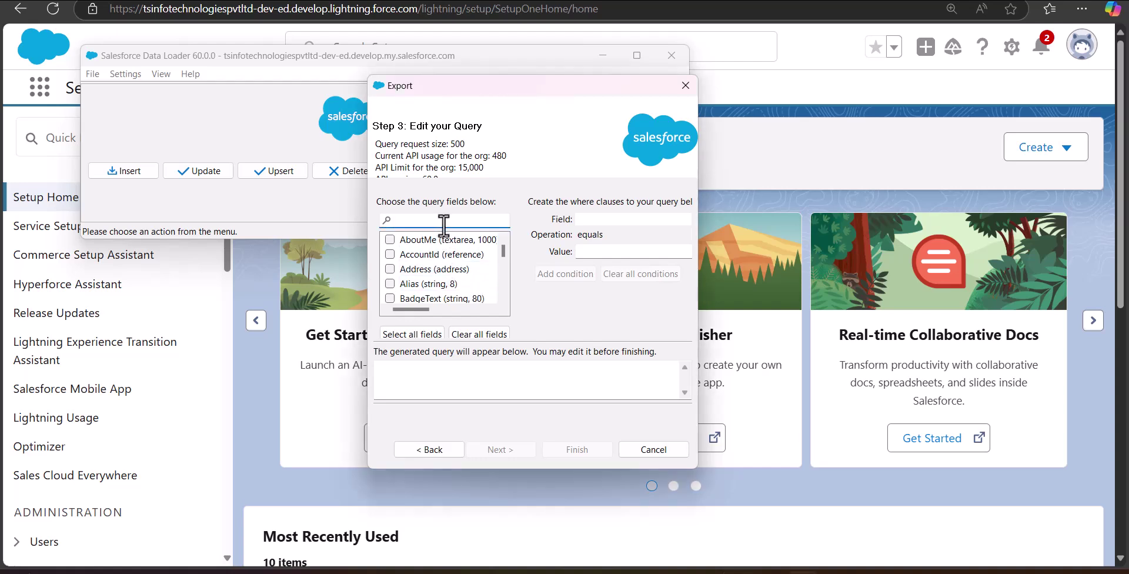
pyautogui.write('id')
pyautogui.click(390, 239)
pyautogui.click(398, 221)
pyautogui.press('BackSpace')
pyautogui.press('BackSpace')
pyautogui.write('n')
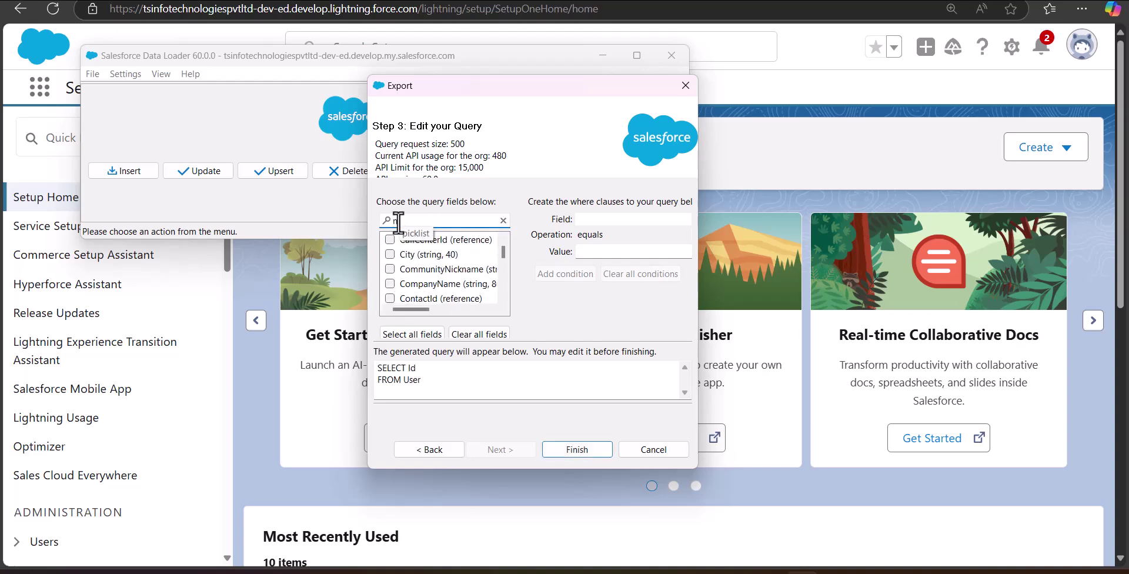
pyautogui.write('sme')
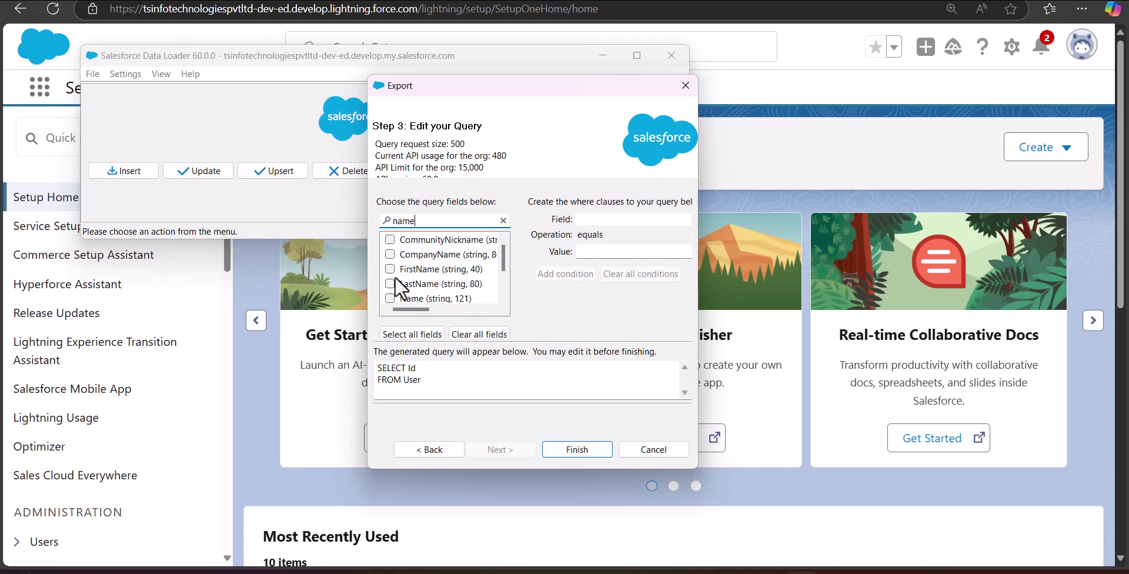
pyautogui.click(390, 299)
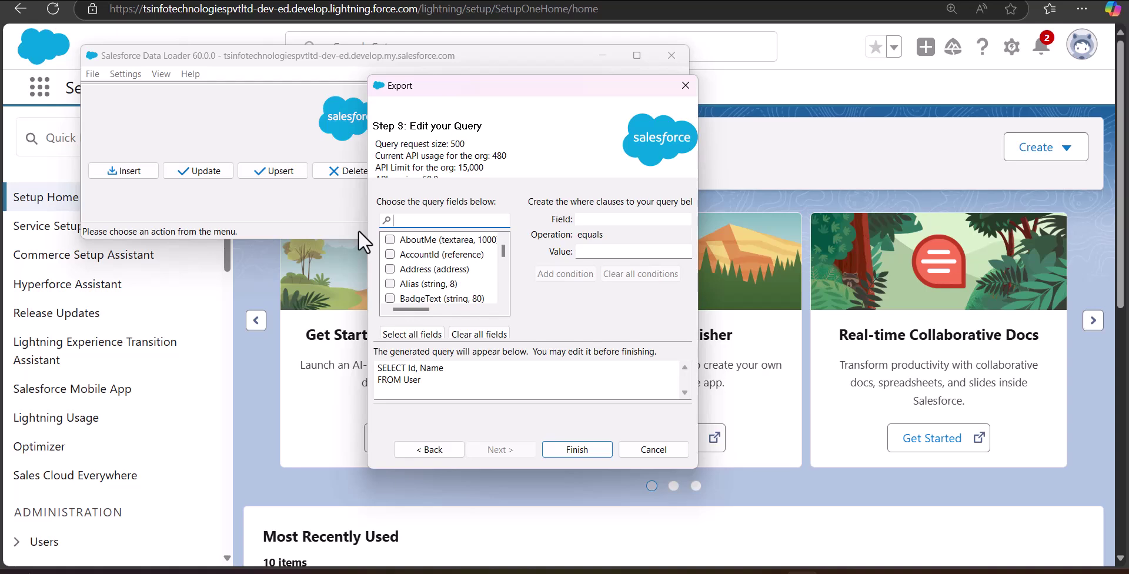
pyautogui.write('is')
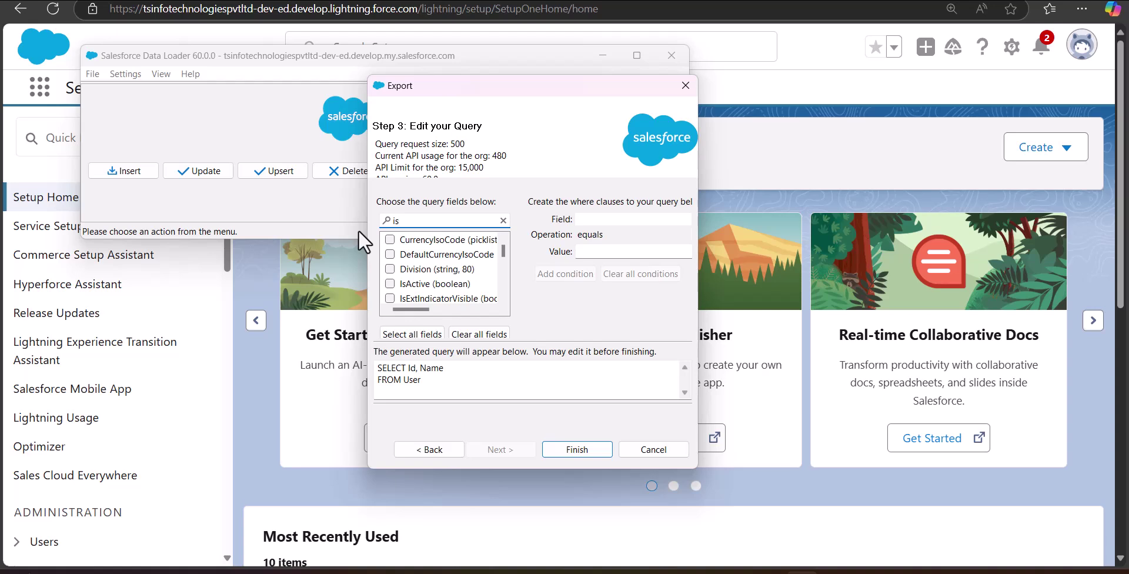
pyautogui.write('a')
pyautogui.click(388, 240)
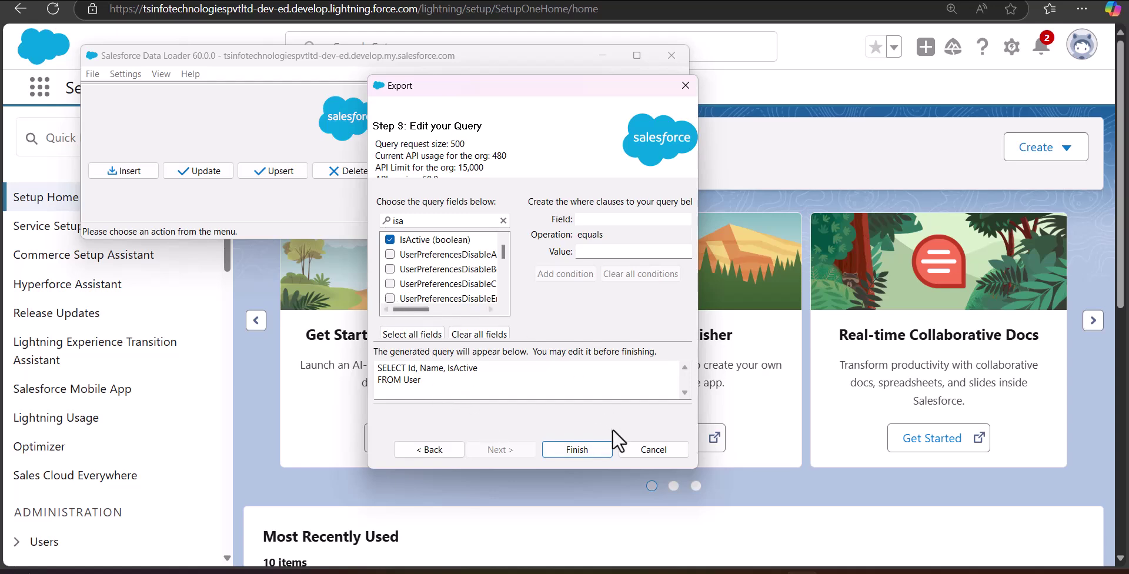
# - Run the User export, agree to proceed, and view the extracted records
pyautogui.click(582, 448)
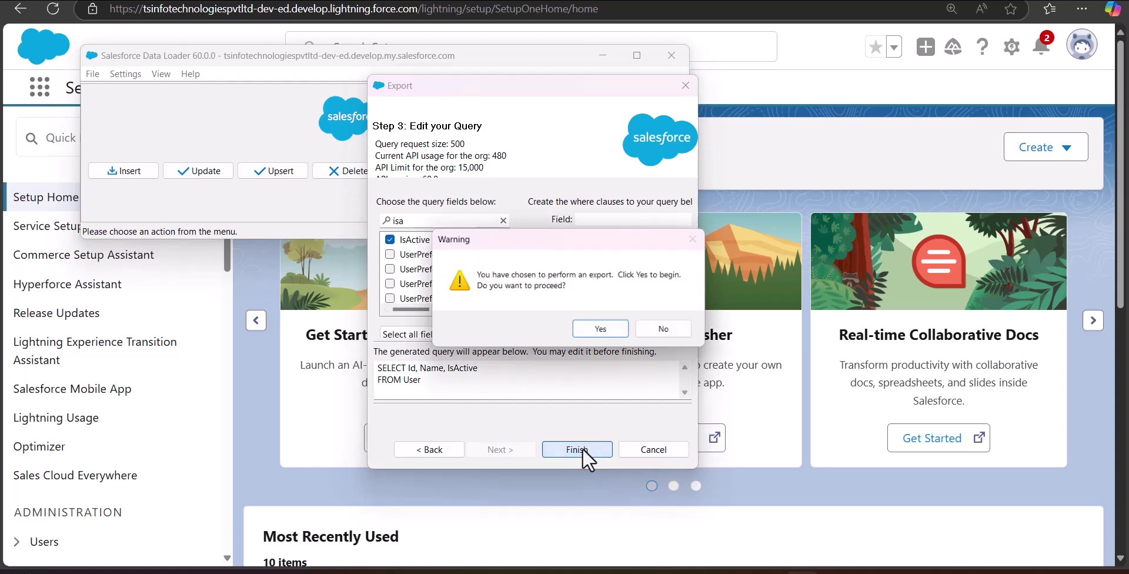
pyautogui.click(606, 332)
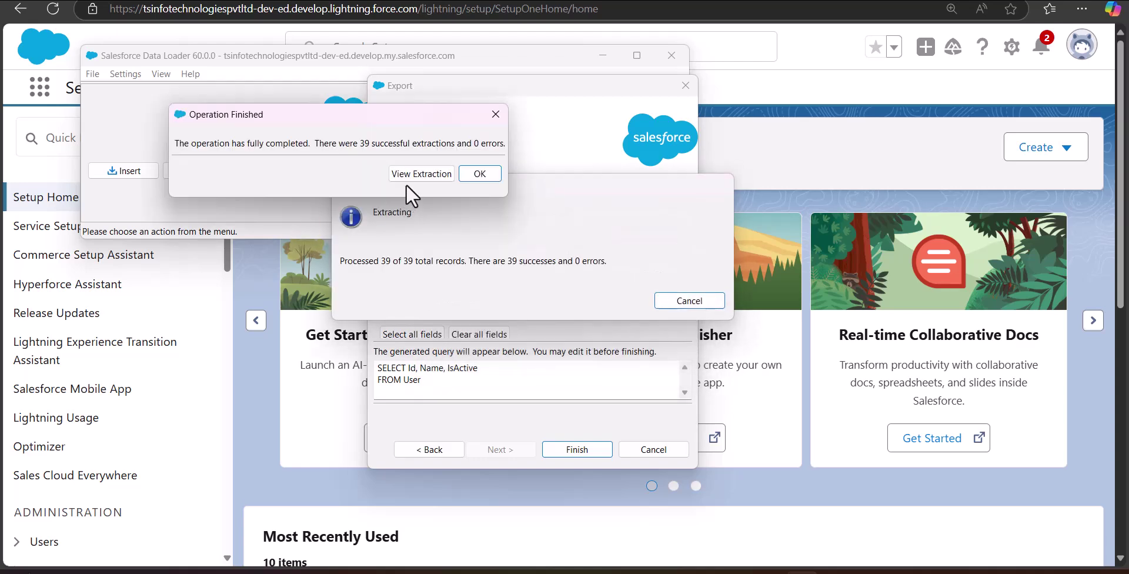
pyautogui.click(407, 176)
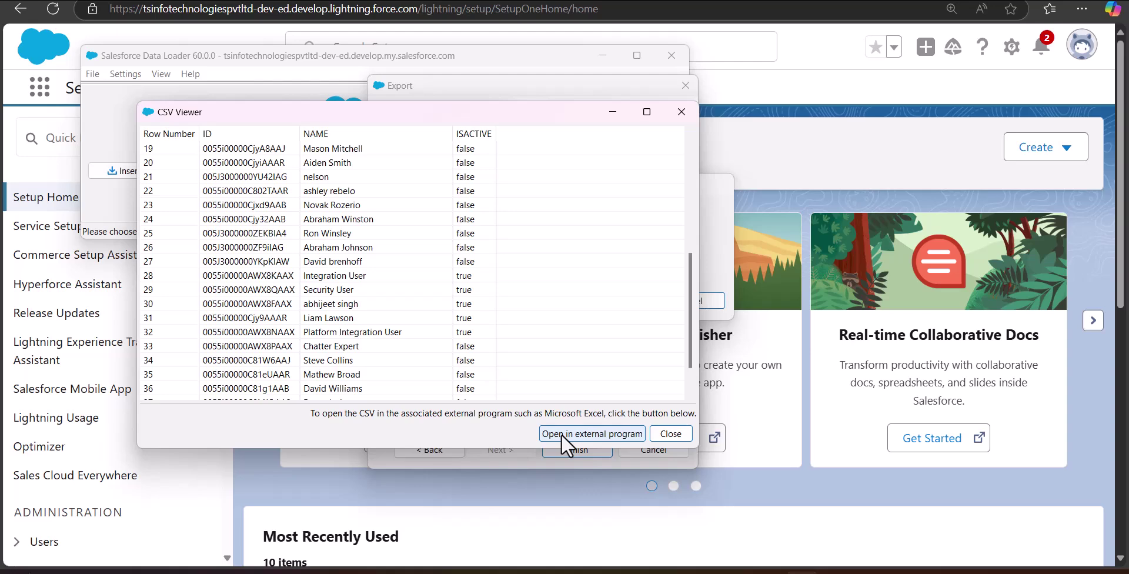
# - Open the User extraction in Excel, look through the records, and copy the IDs and names in rows 8 to 11
pyautogui.click(560, 434)
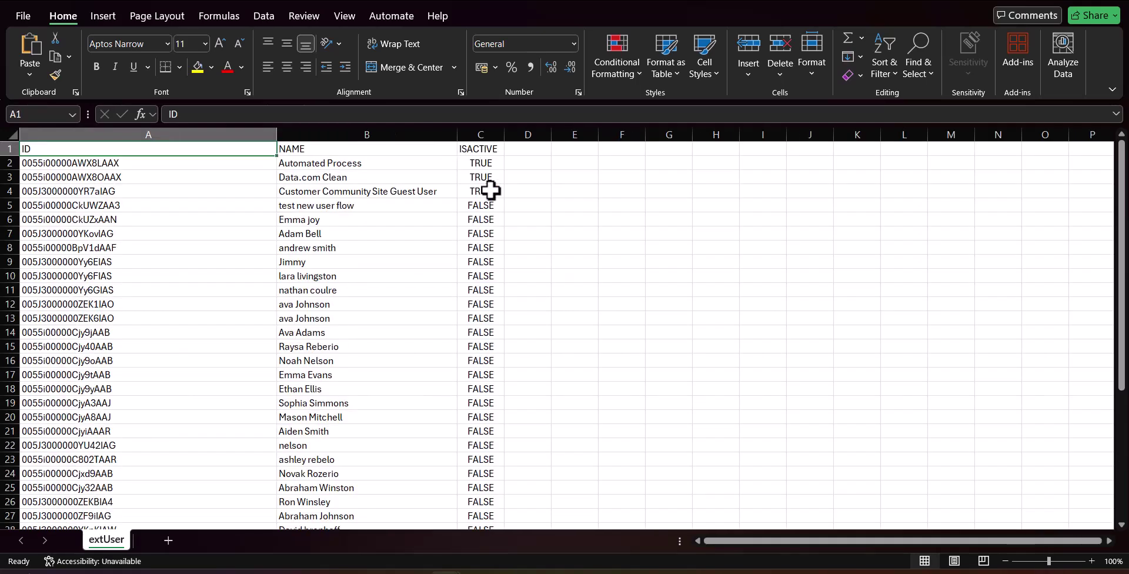
pyautogui.scroll(-1, 424, 286)
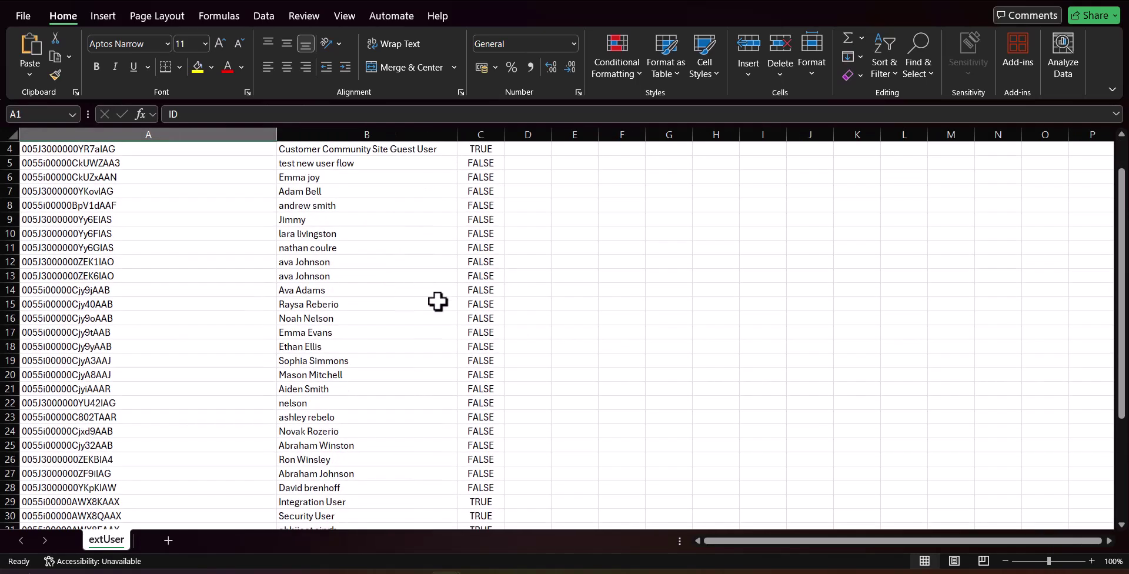
pyautogui.scroll(-2, 439, 302)
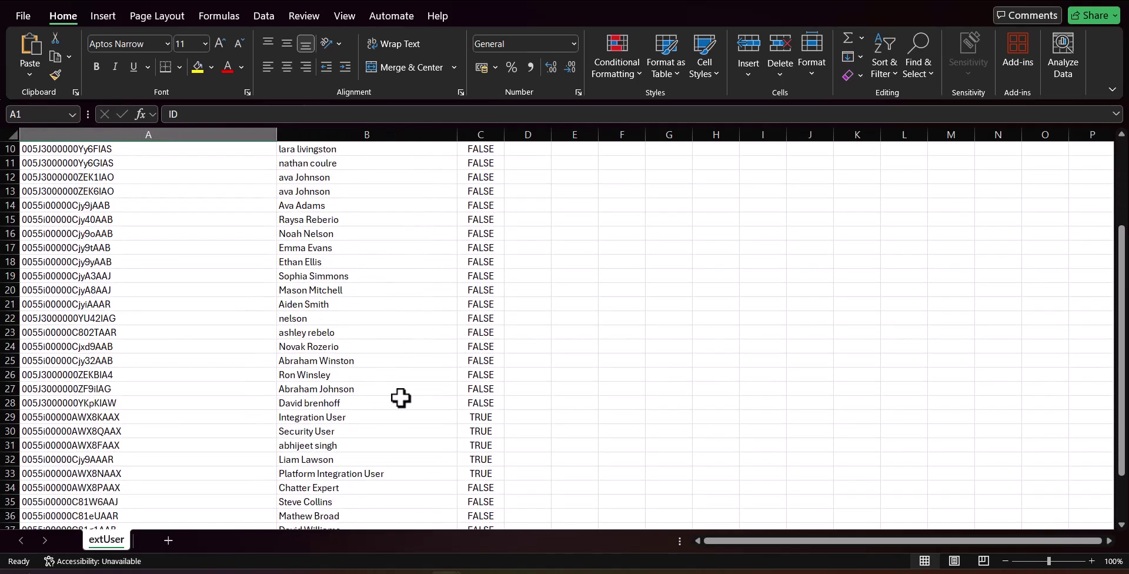
pyautogui.scroll(-1, 436, 402)
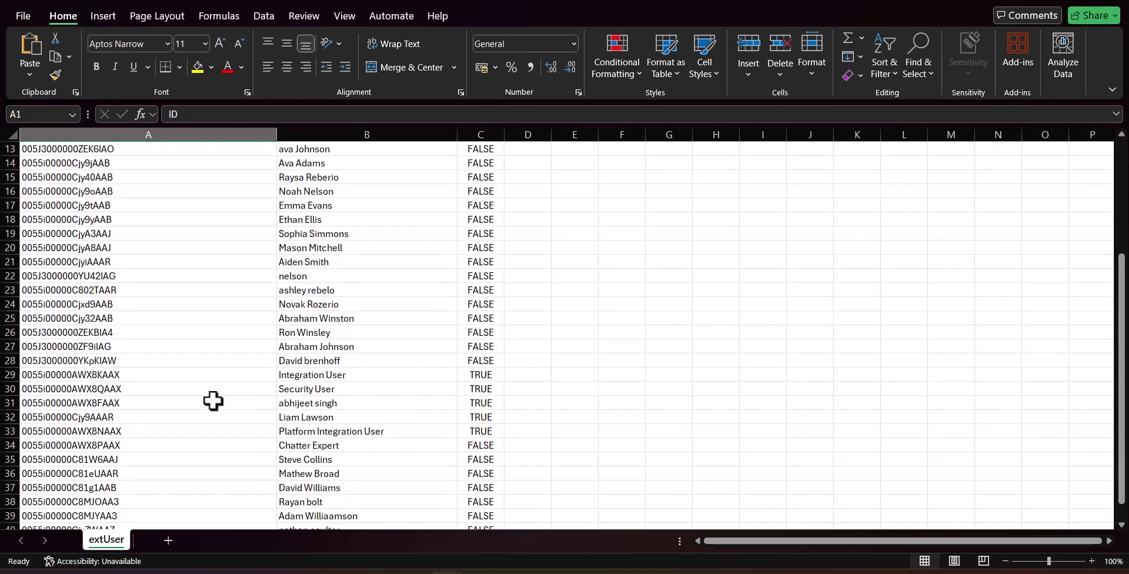
pyautogui.scroll(-2, 196, 405)
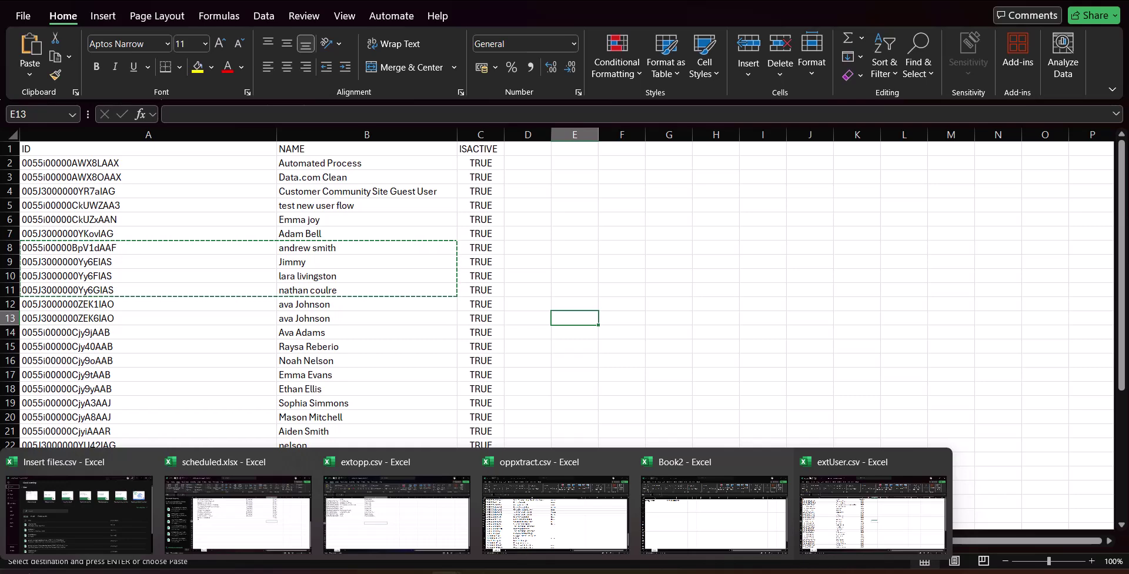
# - In Book2, paste the copied users' IDs and names under AssigneeId and a bold Name heading placed before PermissionSetId
pyautogui.click(690, 526)
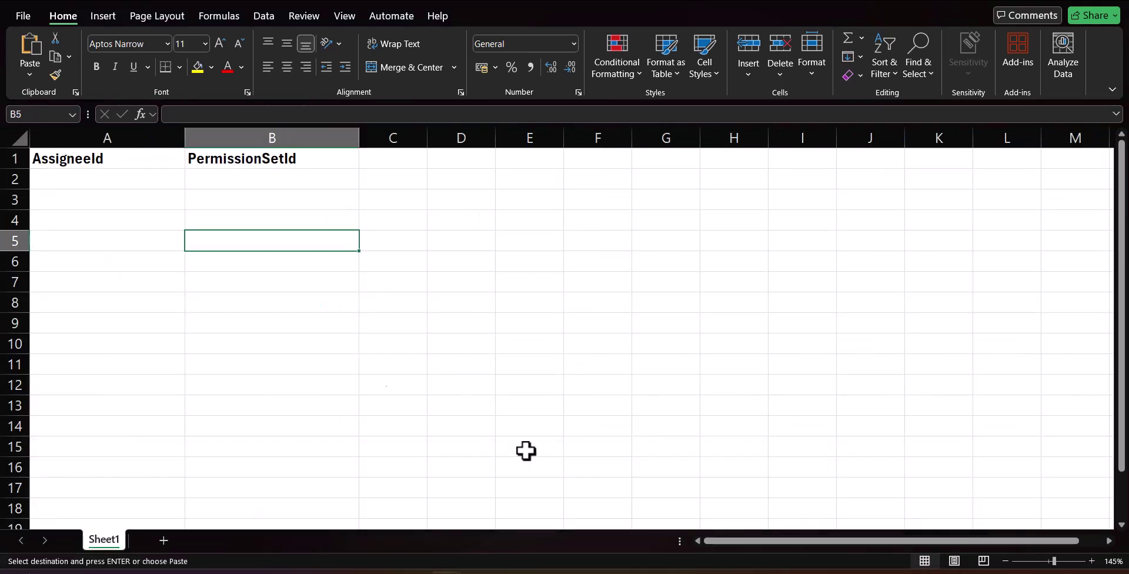
pyautogui.click(202, 160)
pyautogui.press('Return')
pyautogui.click(309, 198)
pyautogui.click(209, 160)
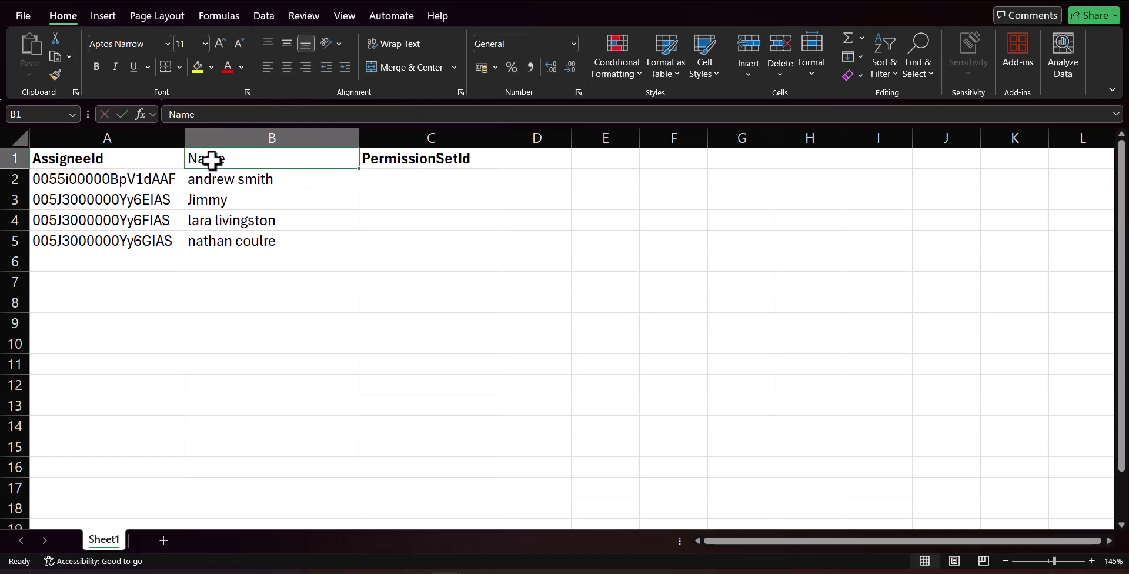
pyautogui.click(307, 206)
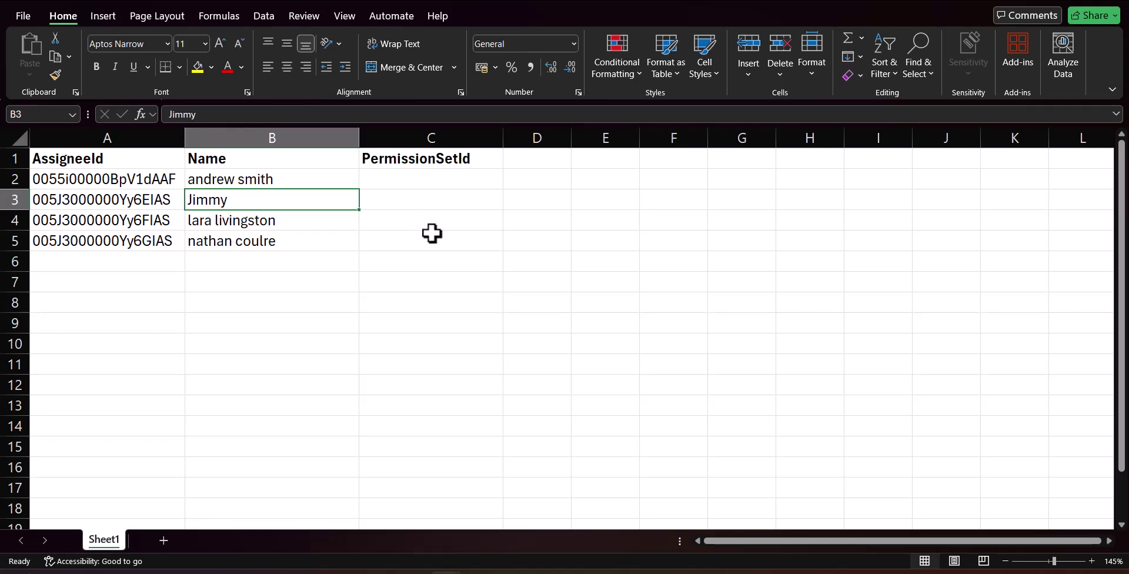
# - Switch to Data Loader's export object selection, show all Salesforce objects, and filter them by permission
pyautogui.hotkey('alt', 'Tab')
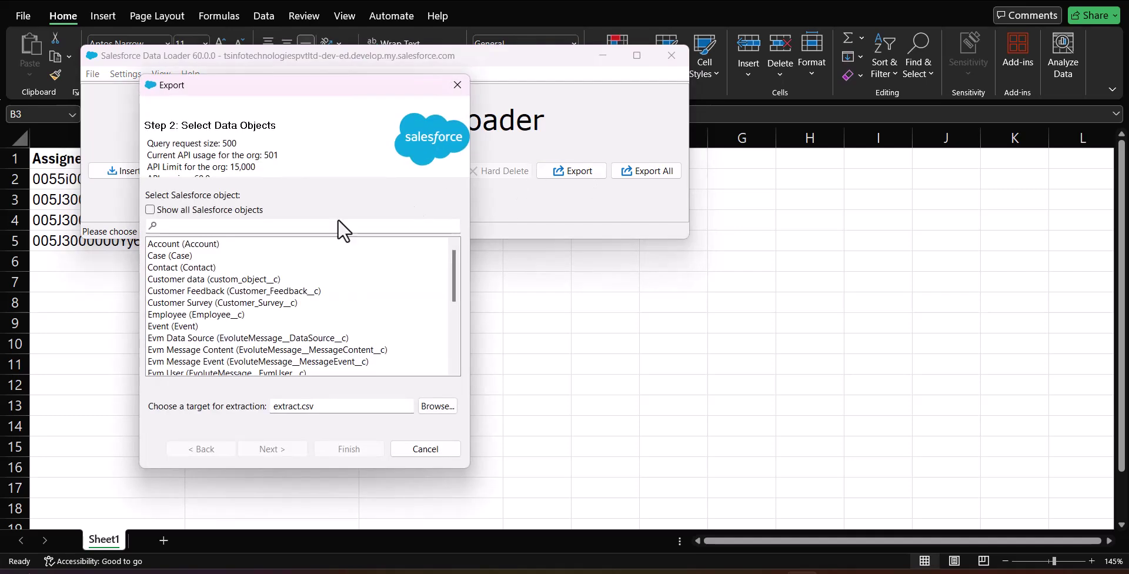
pyautogui.click(184, 227)
pyautogui.write('permissio')
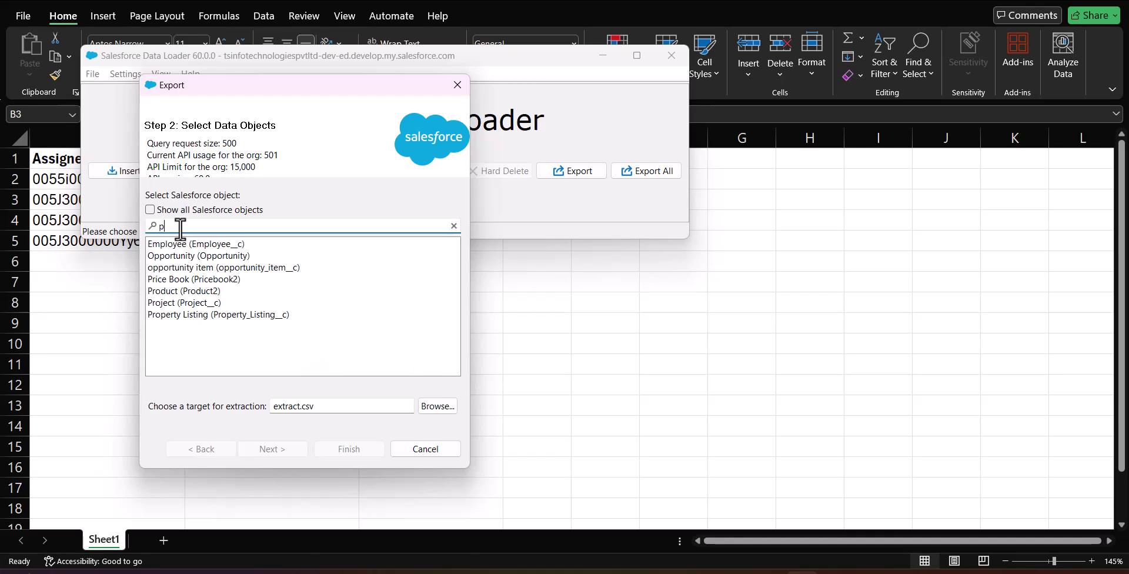
pyautogui.press('BackSpace')
pyautogui.press('BackSpace')
pyautogui.press('BackSpace')
pyautogui.press('BackSpace')
pyautogui.press('BackSpace')
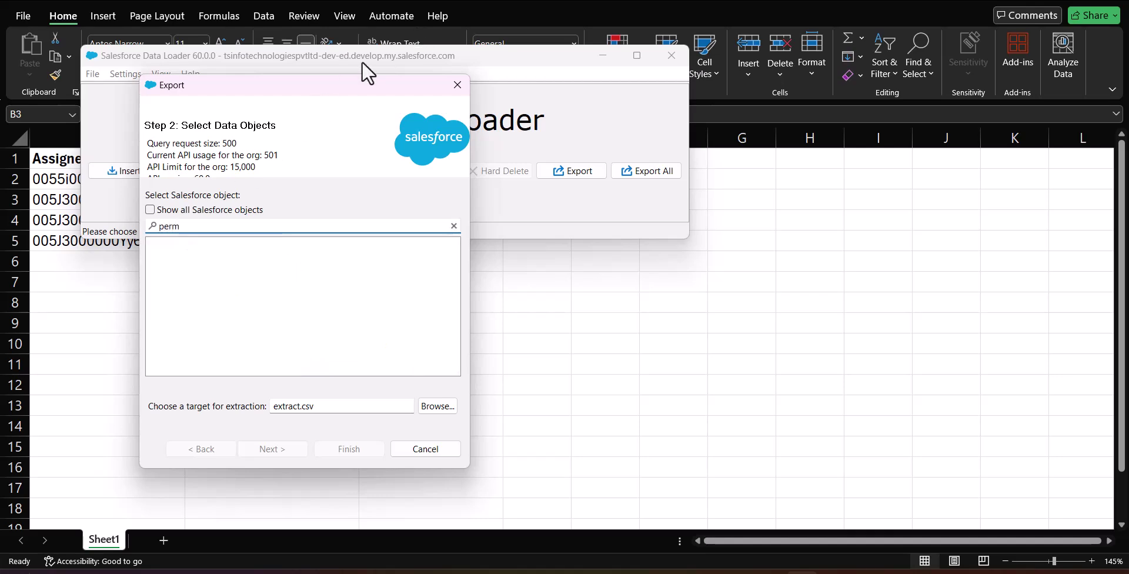
pyautogui.click(150, 210)
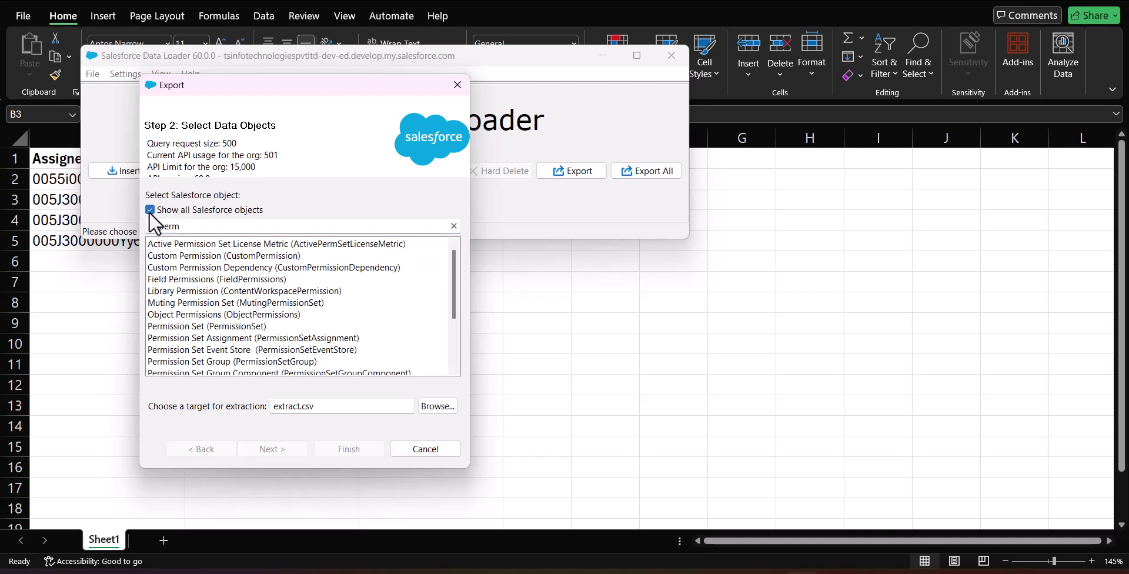
pyautogui.write('ission')
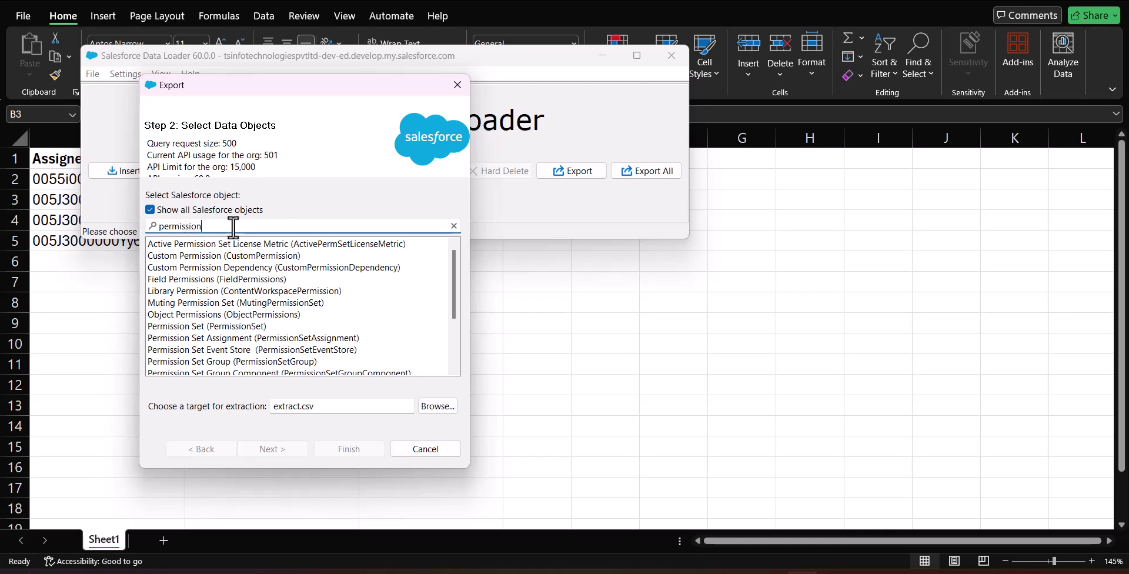
# - Select the Permission Set (PermissionSet) object, set the extraction target to extAssing.csv, and continue to the query step
pyautogui.click(213, 325)
pyautogui.click(303, 405)
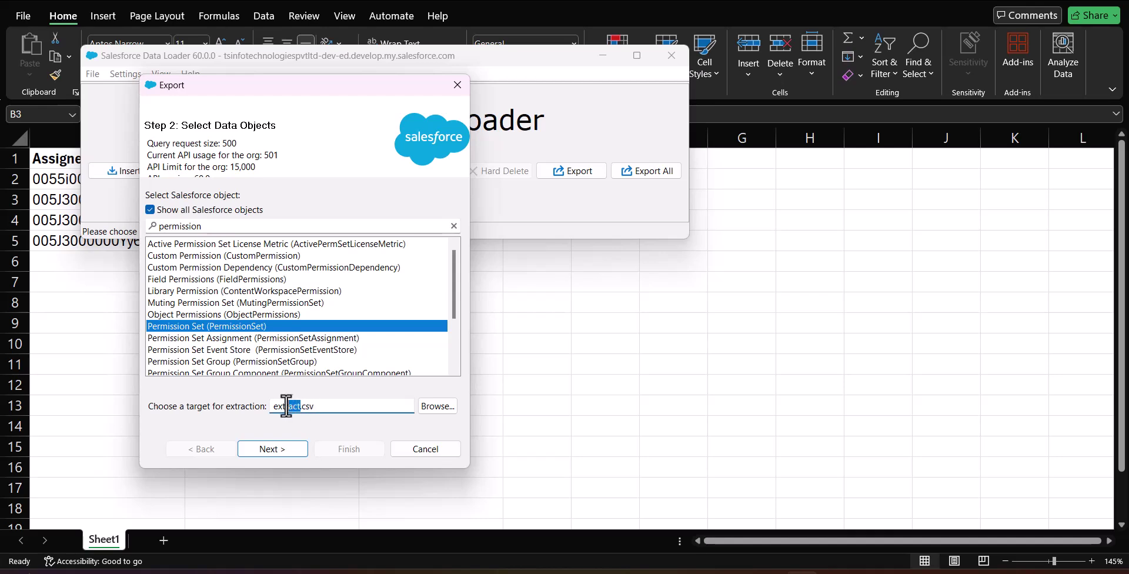
pyautogui.press('Return')
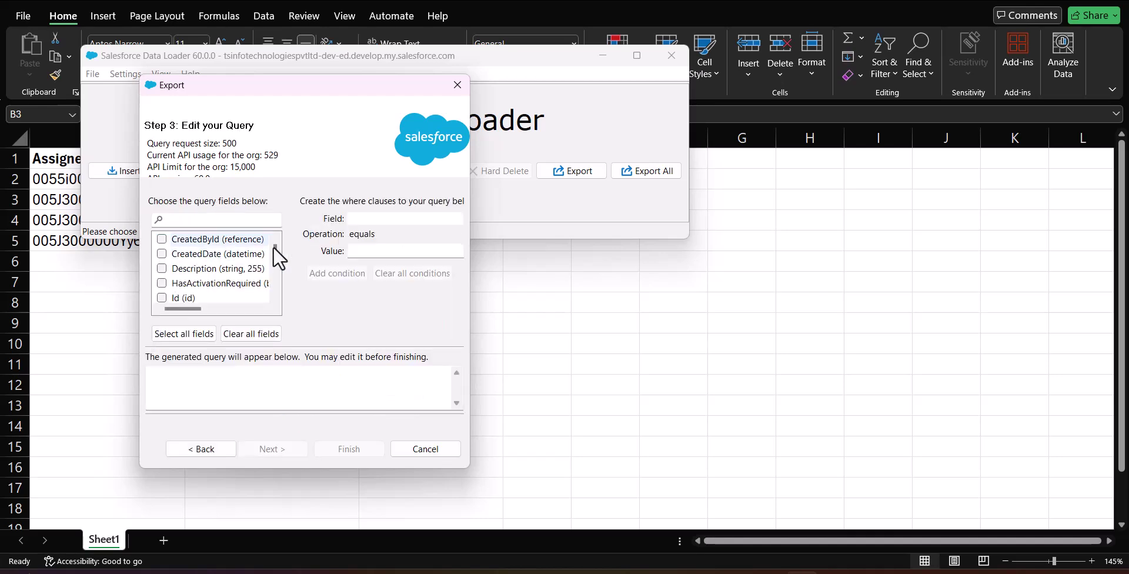
# - Add the Id and Name fields to the PermissionSet export query
pyautogui.click(162, 296)
pyautogui.click(198, 221)
pyautogui.write('NAme')
pyautogui.click(163, 239)
# - Run the PermissionSet export, agree to proceed, and open the extracted records in Excel
pyautogui.click(351, 447)
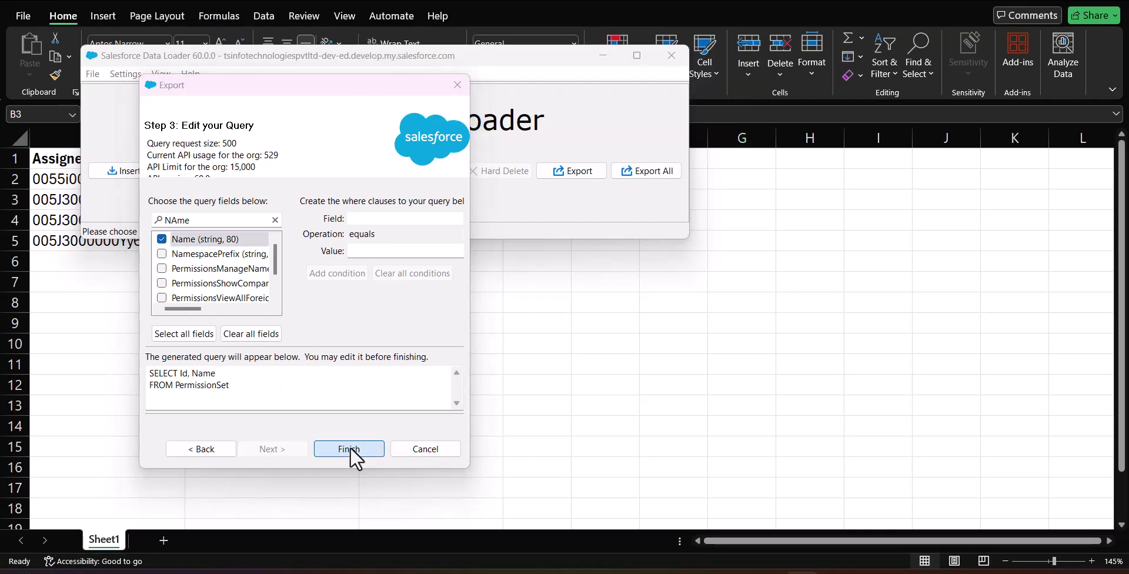
pyautogui.click(595, 331)
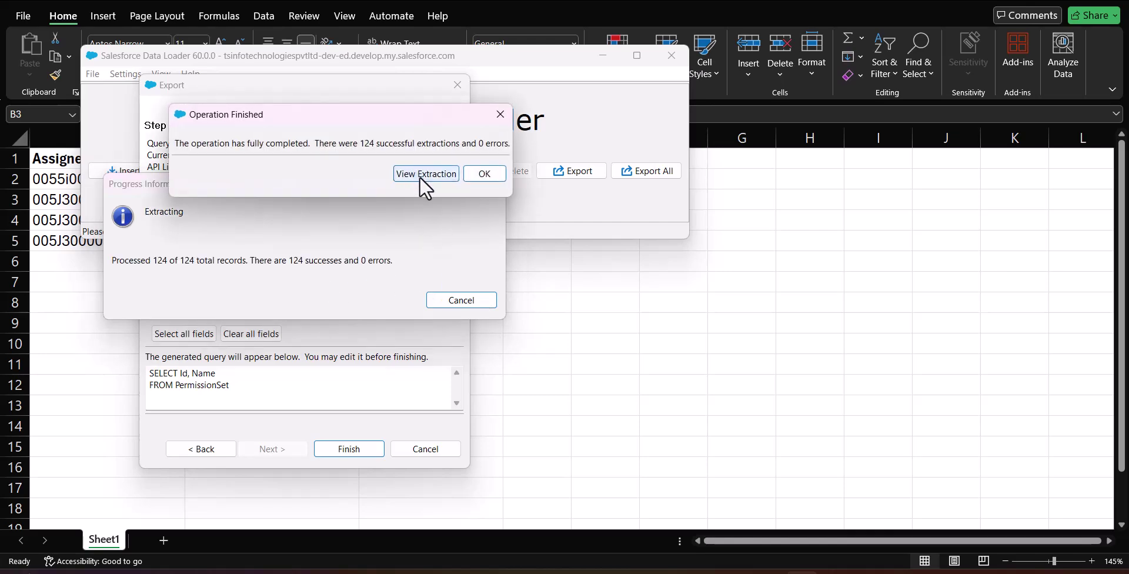
pyautogui.click(420, 173)
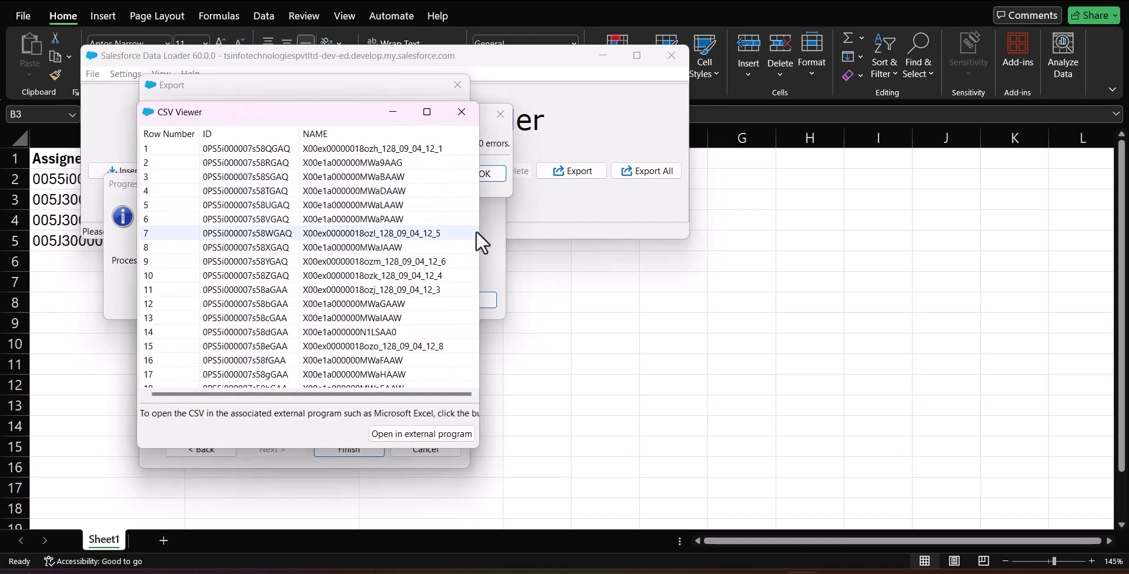
pyautogui.moveTo(482, 232); pyautogui.dragTo(662, 229)
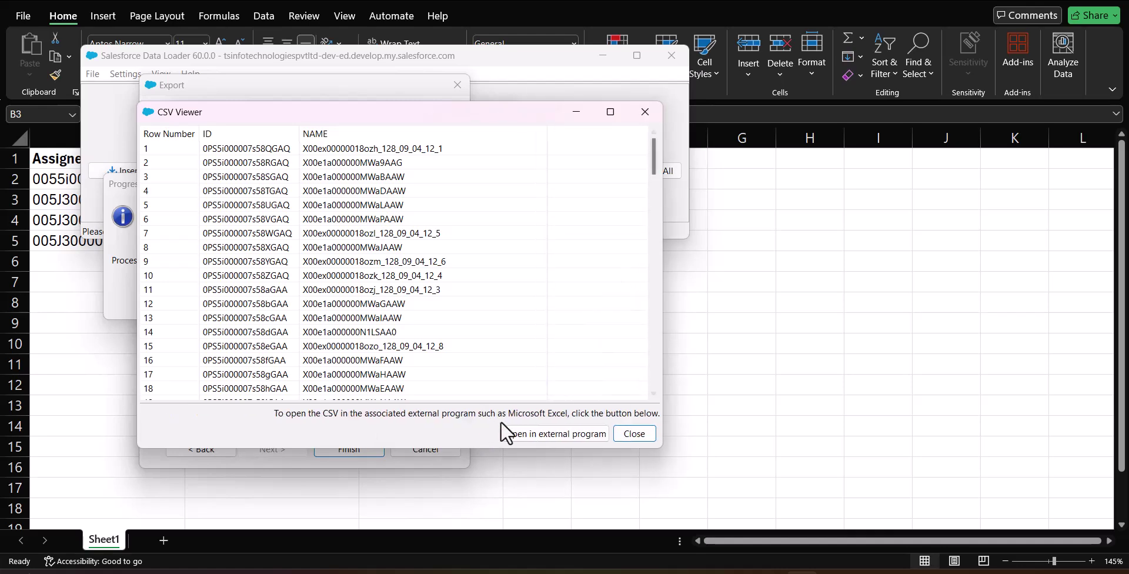
pyautogui.click(544, 433)
pyautogui.click(543, 442)
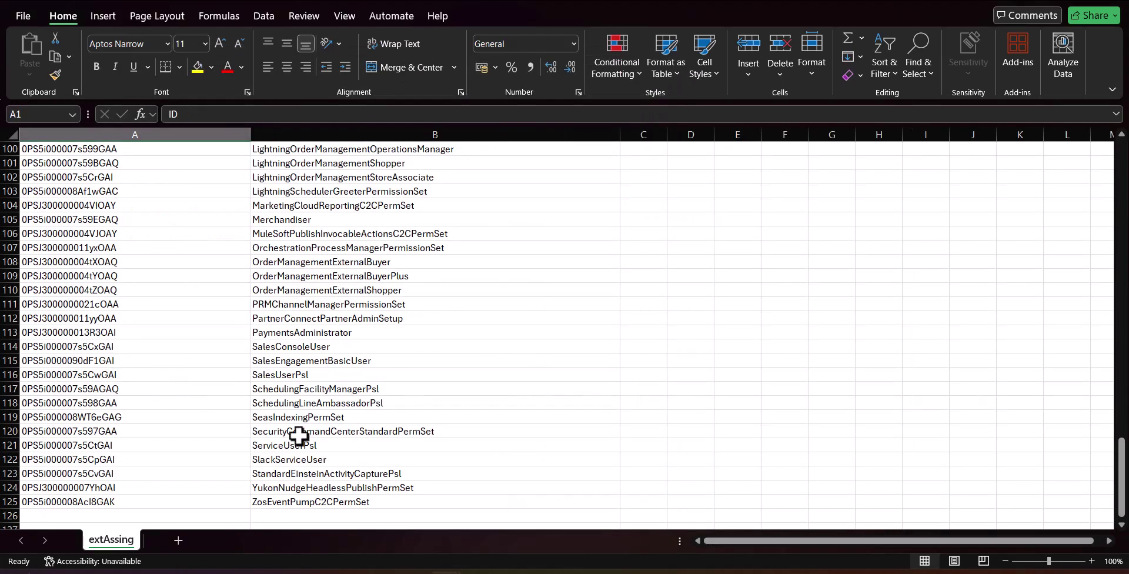
# - Find Chatter_Permission_set in the extracted permission sets and copy its ID
pyautogui.scroll(1, 190, 423)
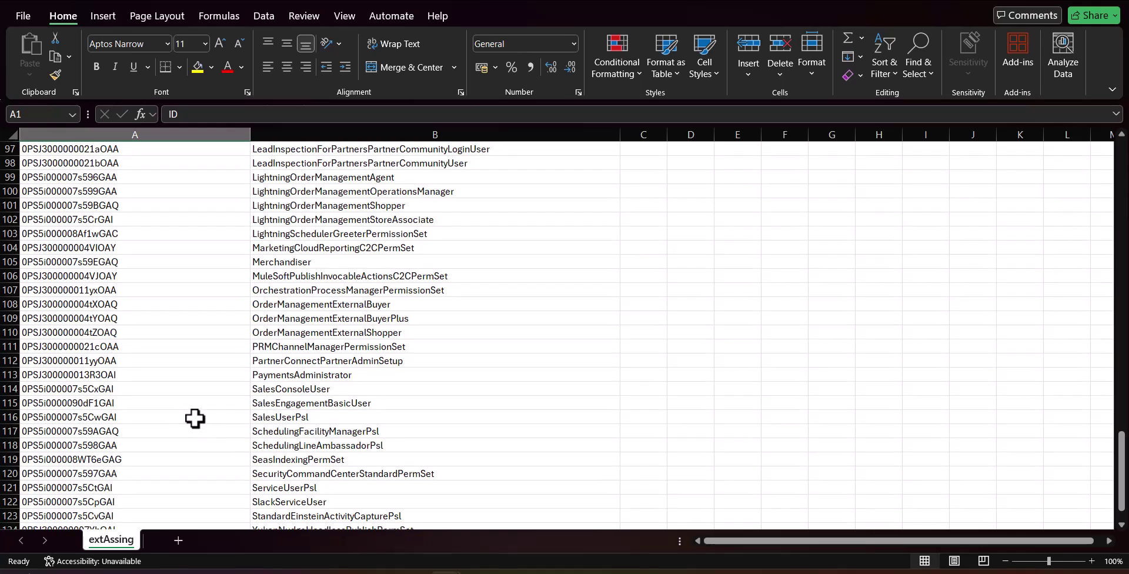
pyautogui.scroll(5, 194, 418)
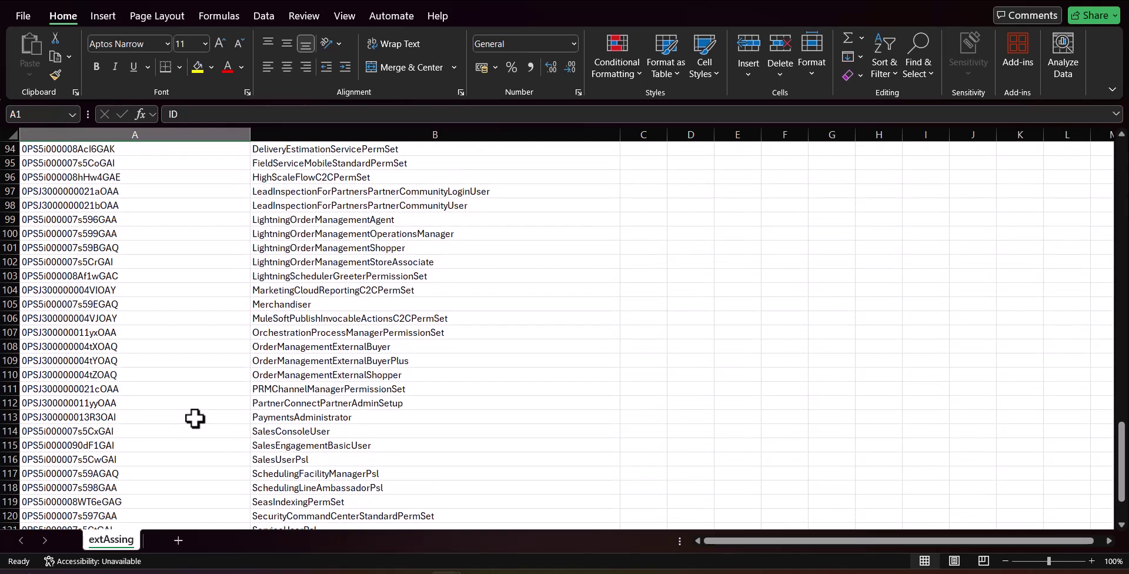
pyautogui.scroll(3, 194, 418)
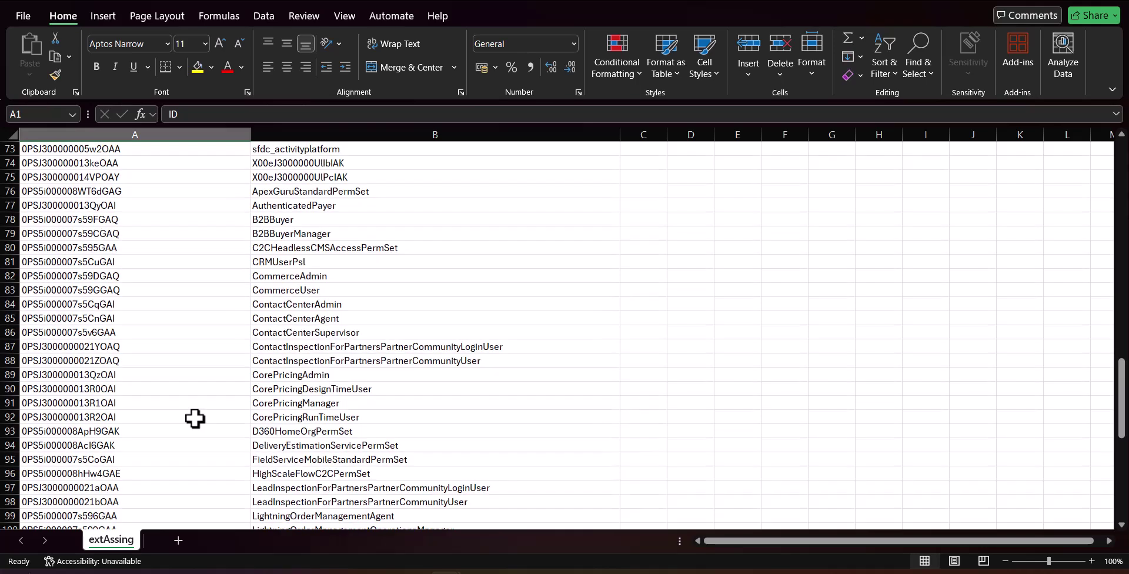
pyautogui.scroll(2, 194, 418)
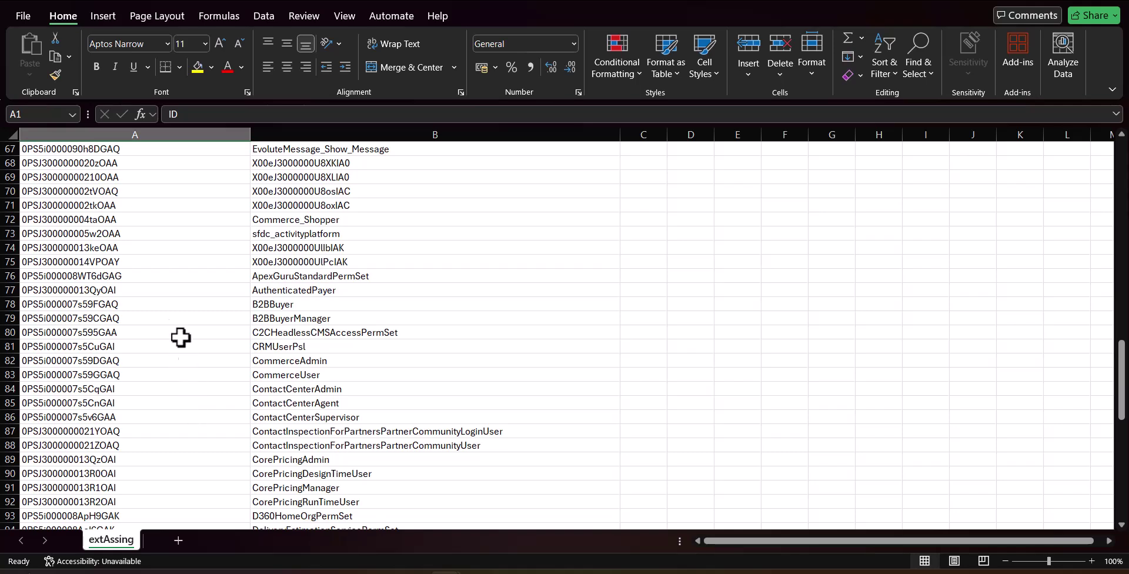
pyautogui.scroll(3, 184, 350)
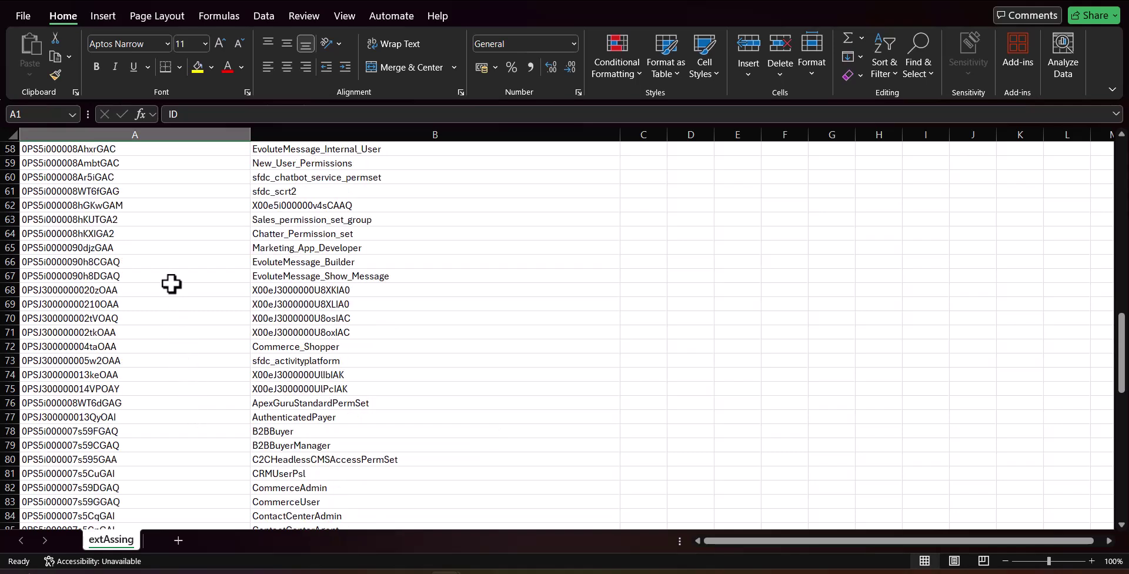
pyautogui.click(136, 232)
pyautogui.doubleClick(139, 234)
pyautogui.moveTo(138, 234); pyautogui.dragTo(17, 231)
pyautogui.hotkey('ctrl', 'c')
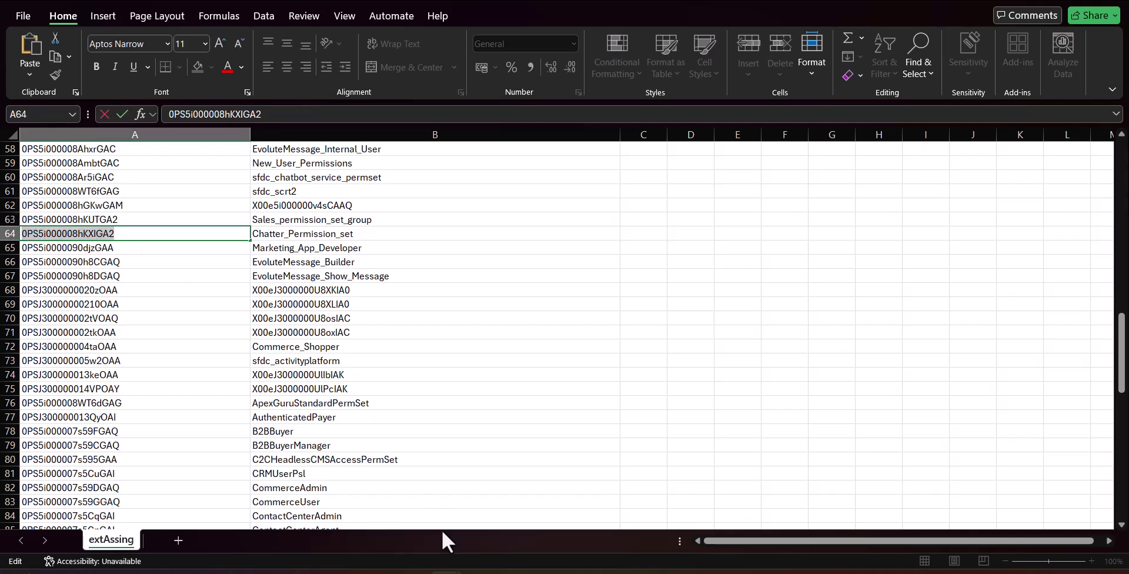
# - Switch to Book2, slightly widen the PermissionSetId column, paste the copied ID into C2, and fill it down to C5
pyautogui.moveTo(448, 569)
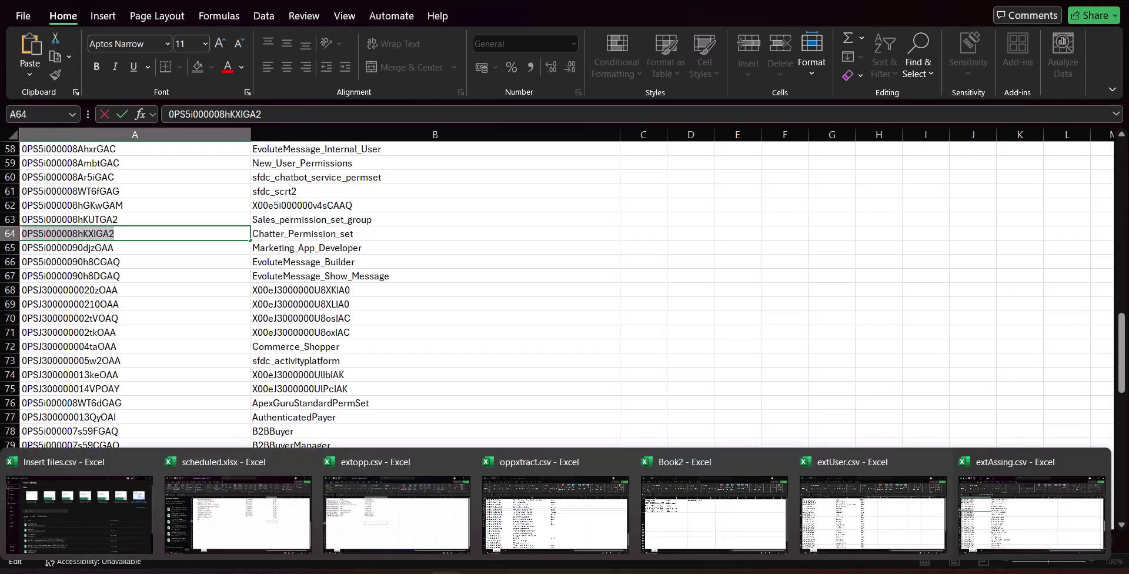
pyautogui.click(691, 523)
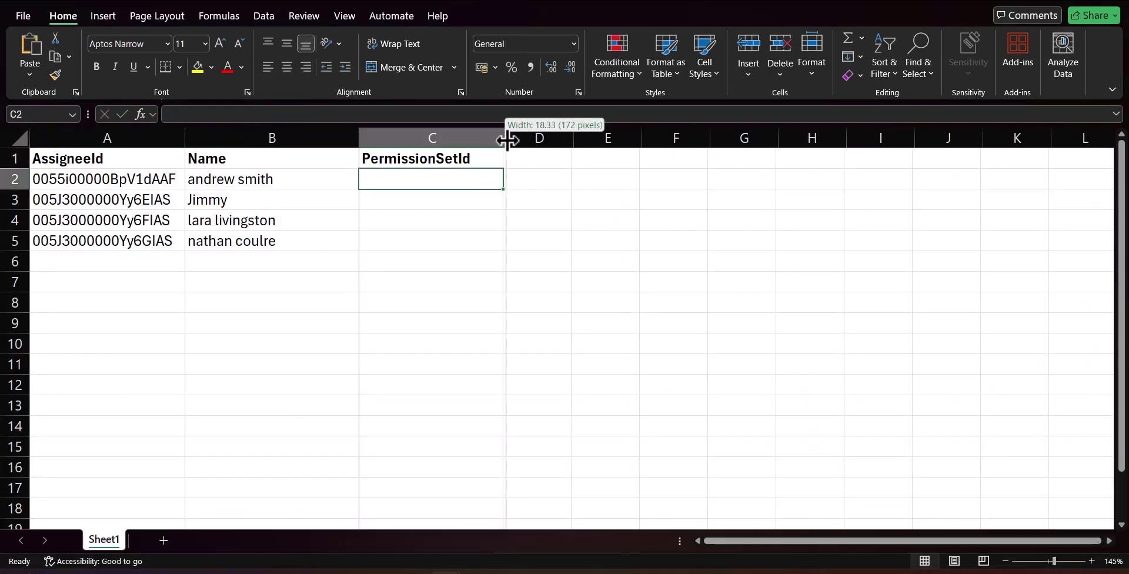
pyautogui.moveTo(507, 139); pyautogui.dragTo(507, 140)
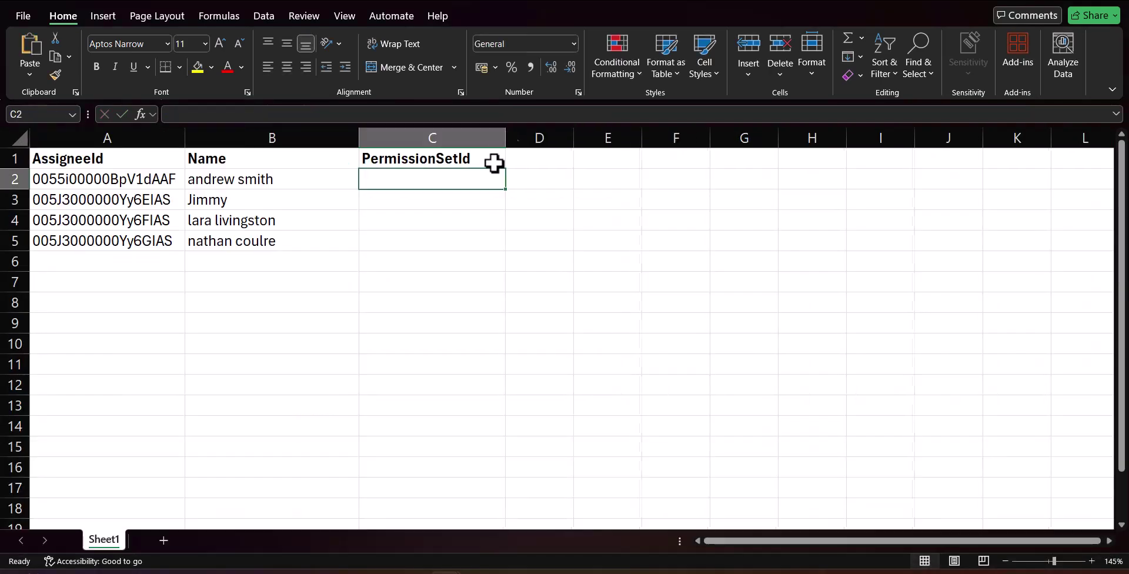
pyautogui.hotkey('ctrl', 'v')
pyautogui.click(458, 199)
pyautogui.click(494, 183)
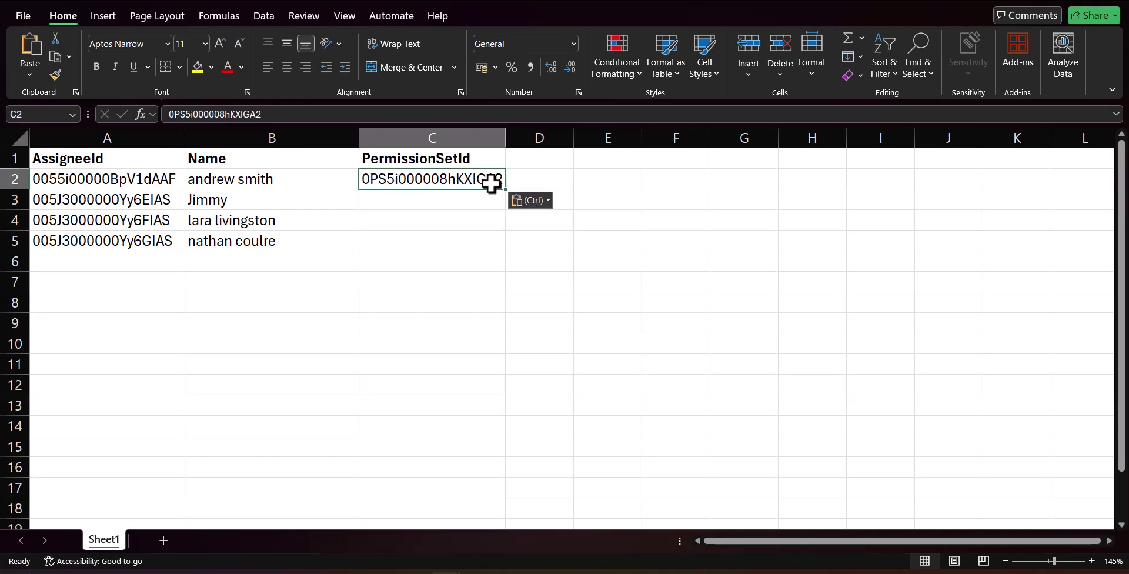
pyautogui.moveTo(507, 188); pyautogui.dragTo(499, 254)
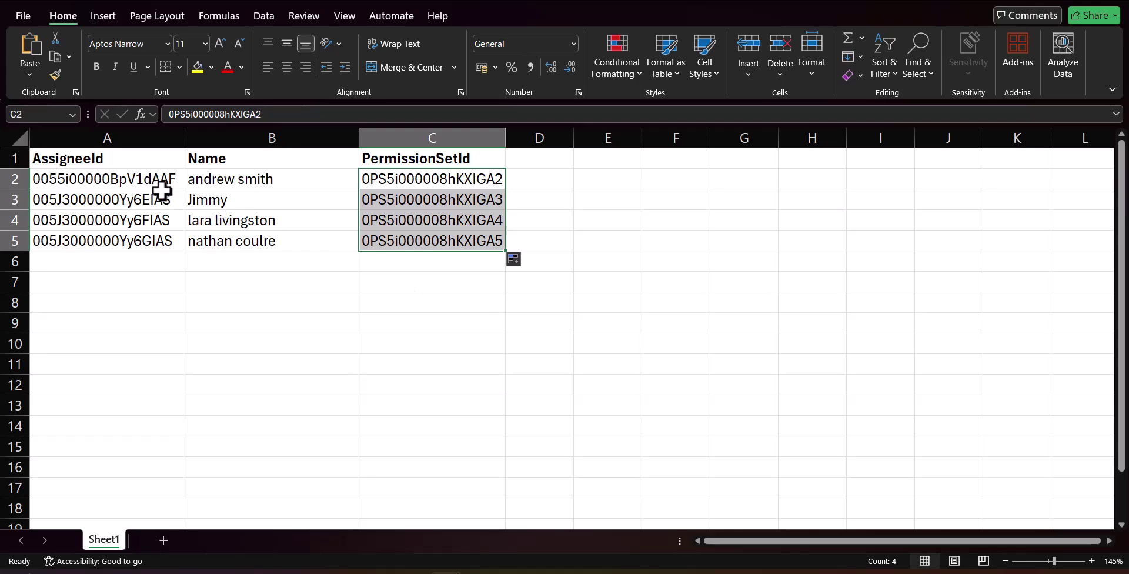
# - Save the workbook in Documents as Assign permission sets in CSV (Comma delimited) format
pyautogui.hotkey('ctrl', 's')
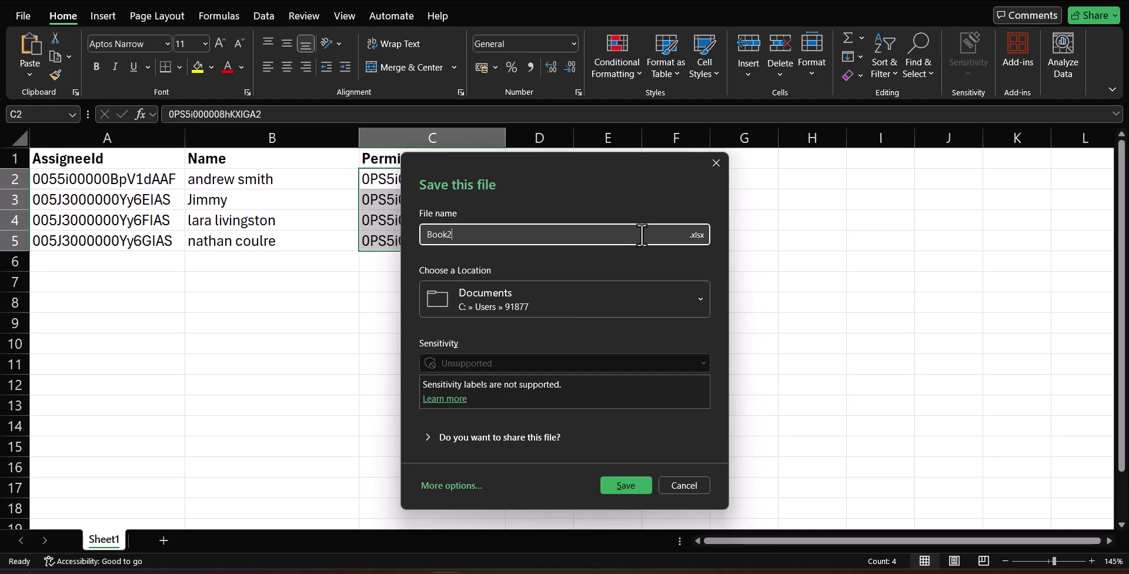
pyautogui.click(689, 233)
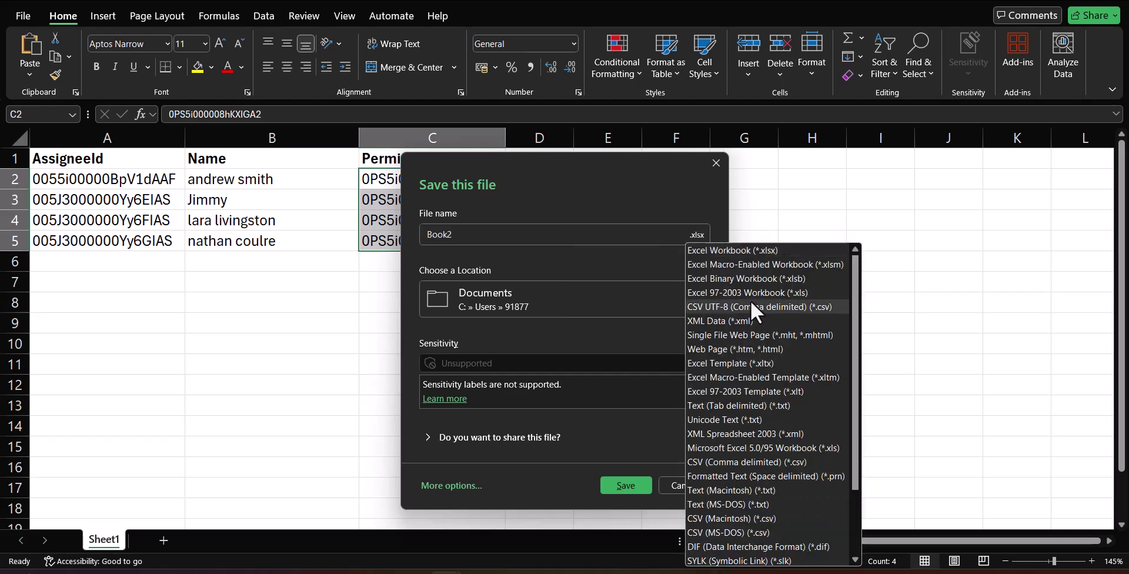
pyautogui.click(746, 462)
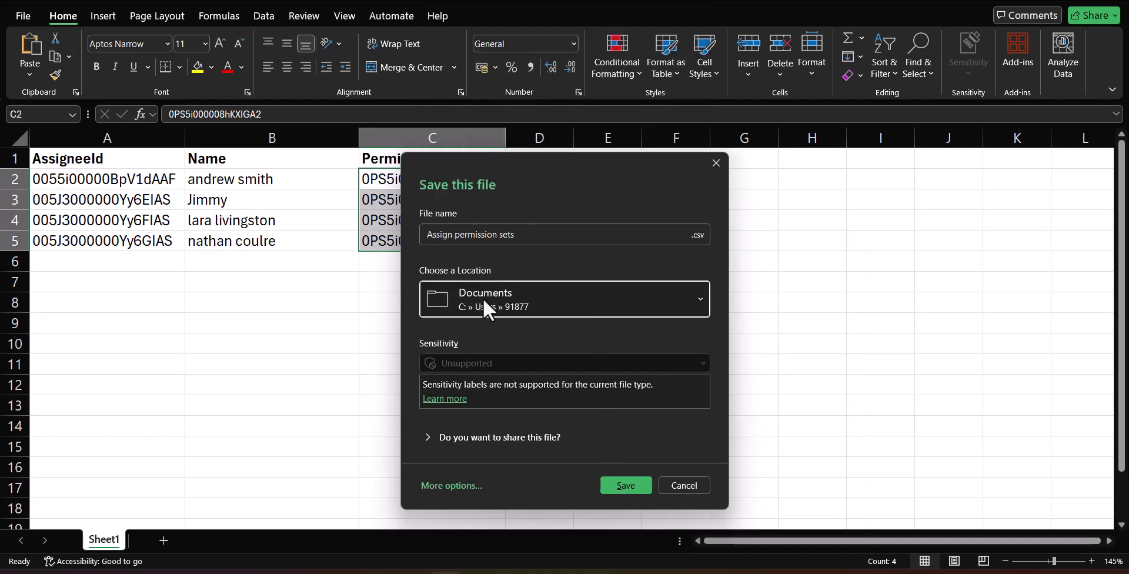
pyautogui.click(628, 489)
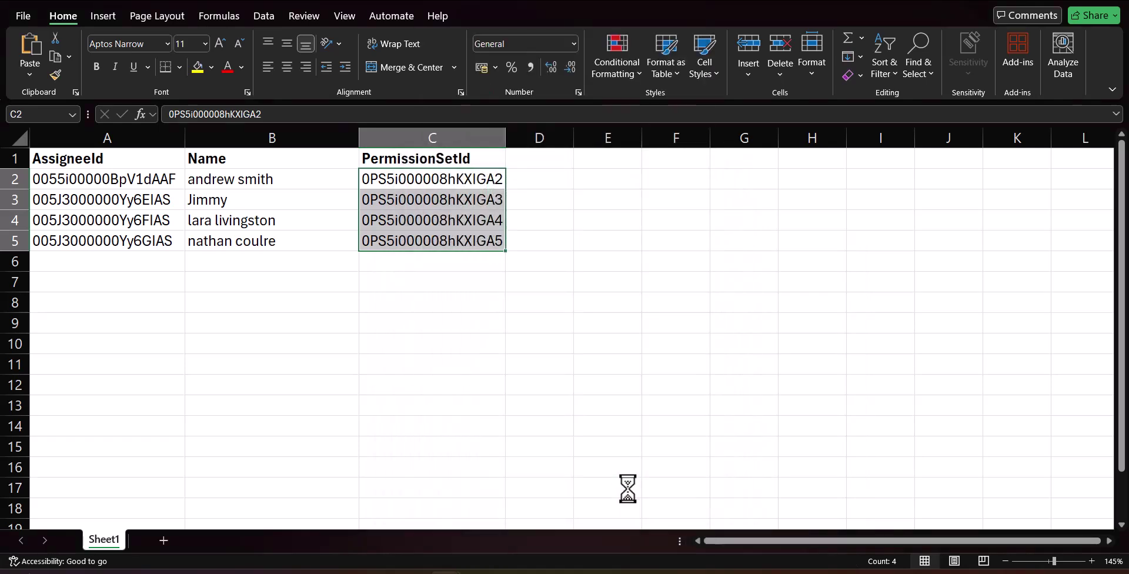
# - Switch to Data Loader, close the PermissionSet extraction viewer and the finished export, and reposition the Data Loader window
pyautogui.hotkey('alt', 'Tab')
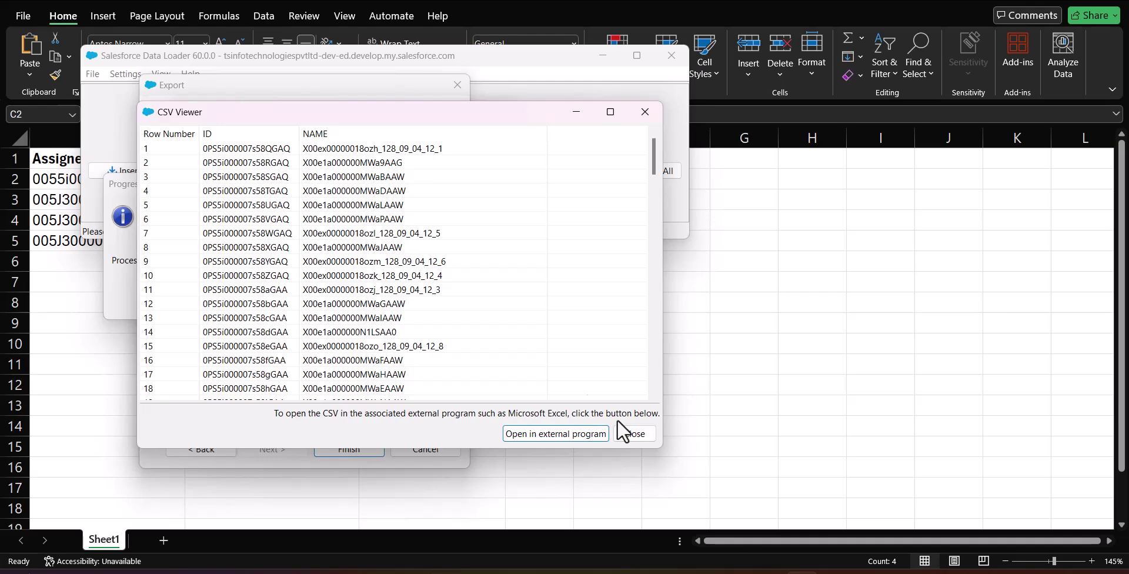
pyautogui.click(645, 111)
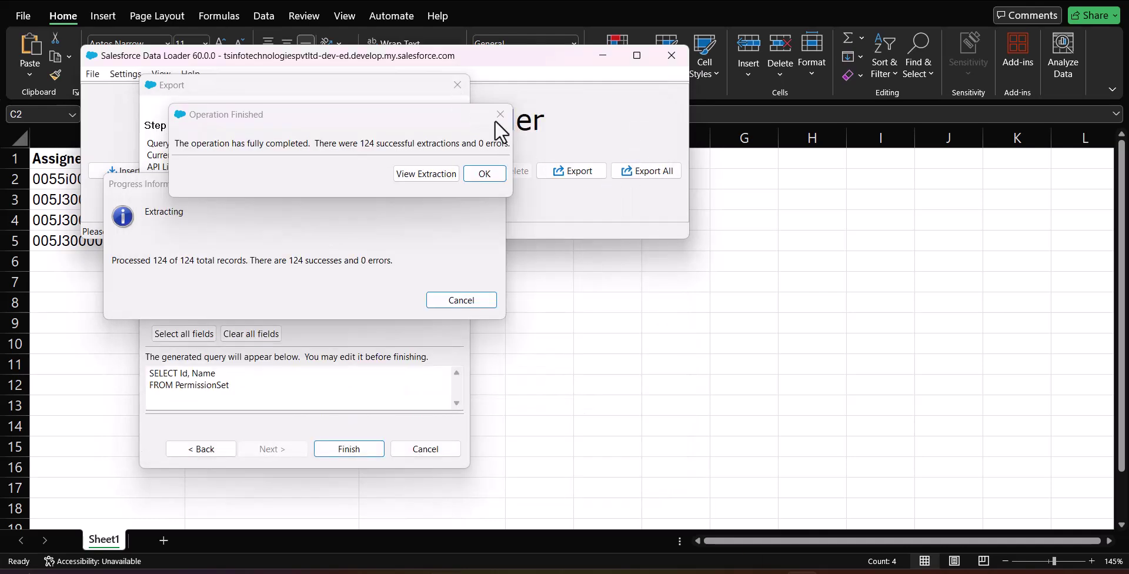
pyautogui.click(494, 172)
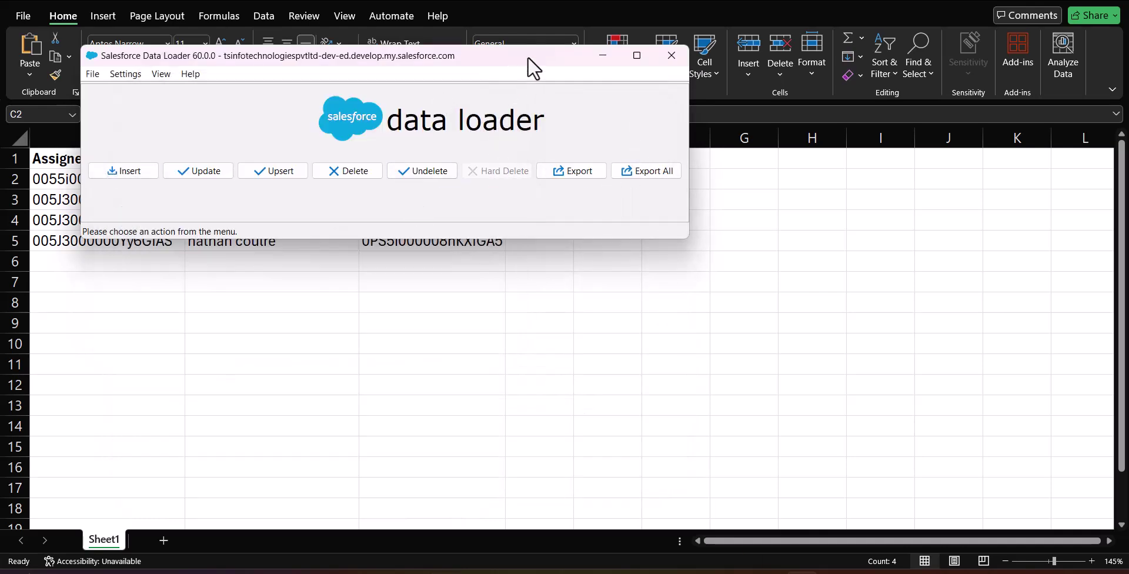
pyautogui.moveTo(527, 56); pyautogui.dragTo(760, 128)
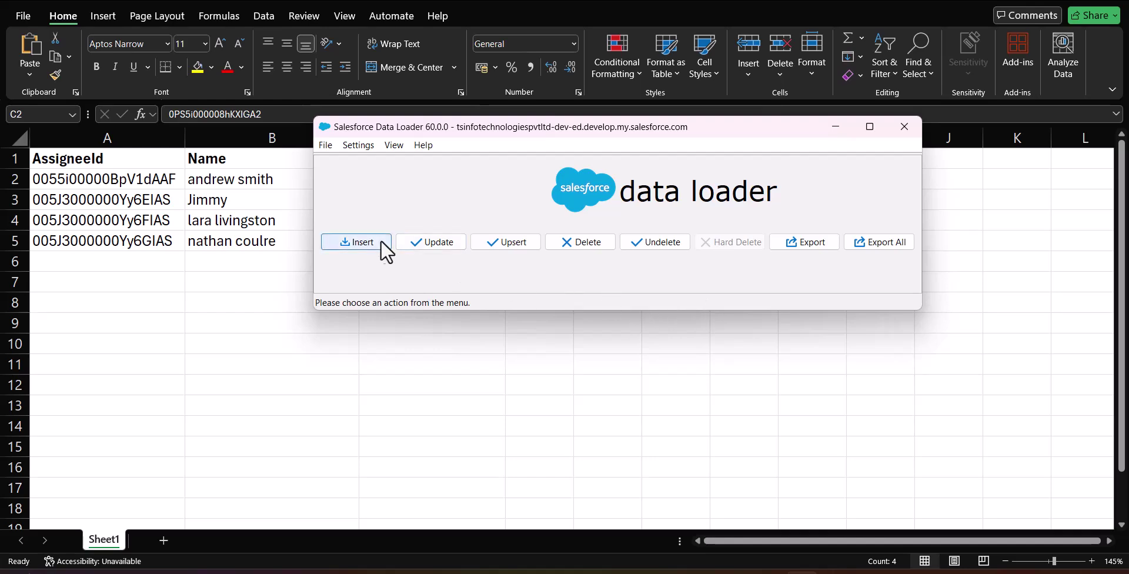
# - Start an insert, show all Salesforce objects, search for "permissio", and select Permission Set Assignment (PermissionSetAssignment)
pyautogui.click(358, 242)
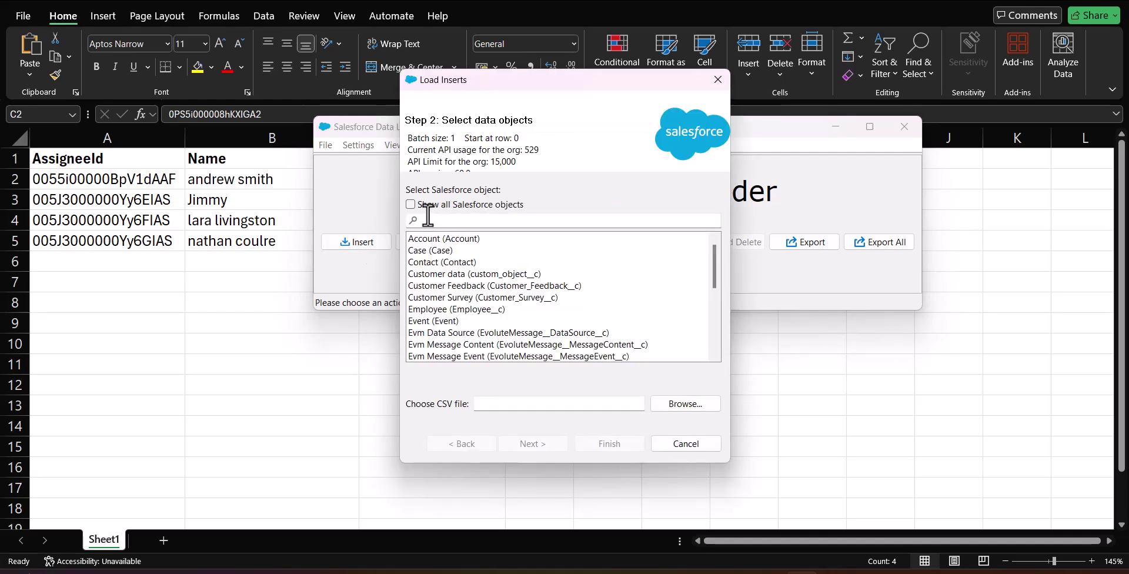
pyautogui.click(411, 205)
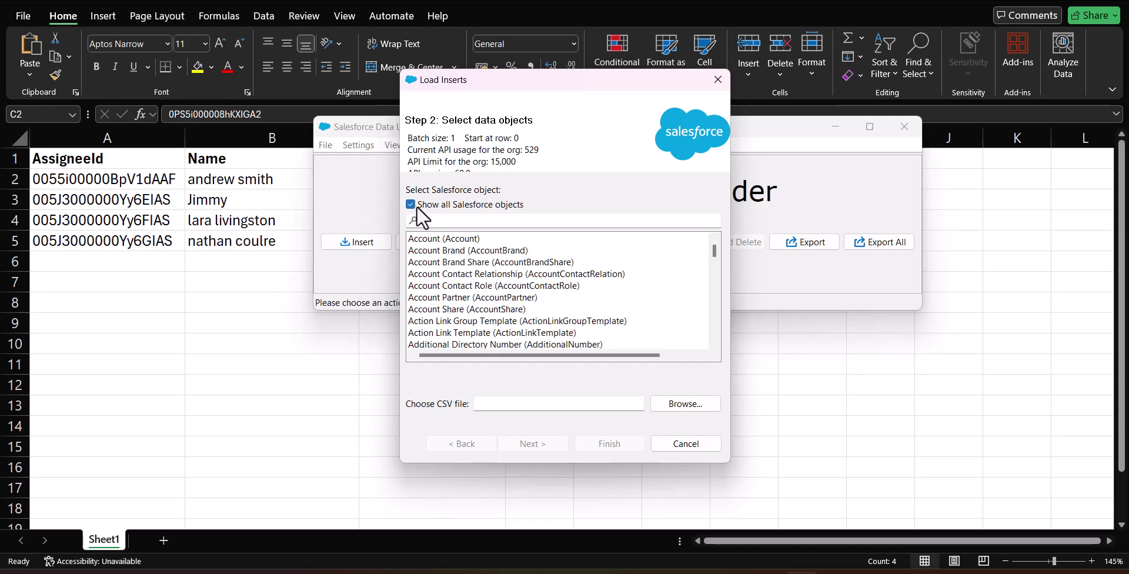
pyautogui.click(489, 220)
pyautogui.write('permissio')
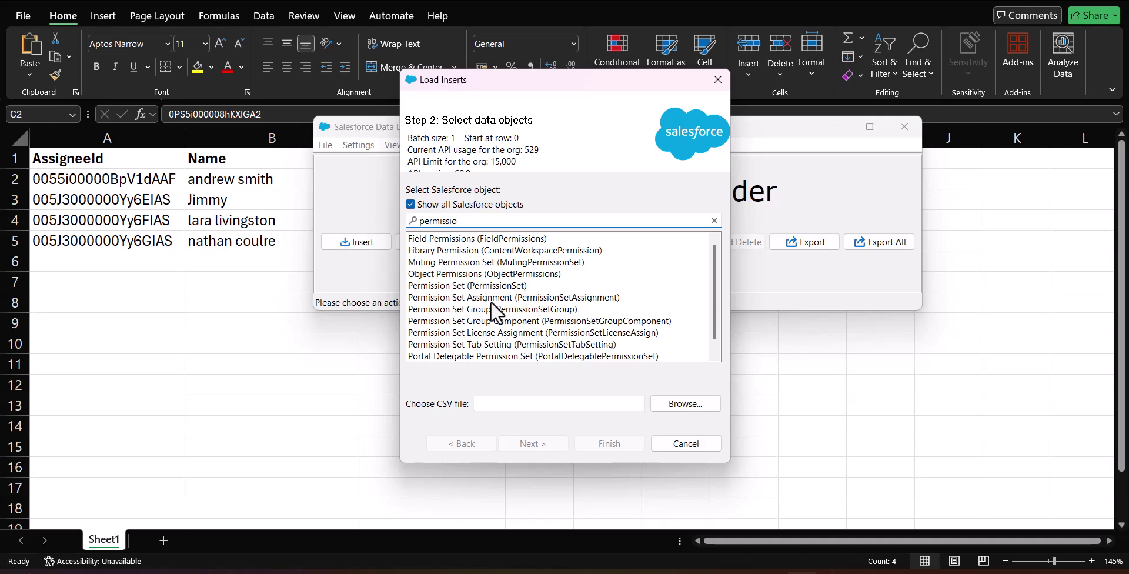
pyautogui.click(490, 299)
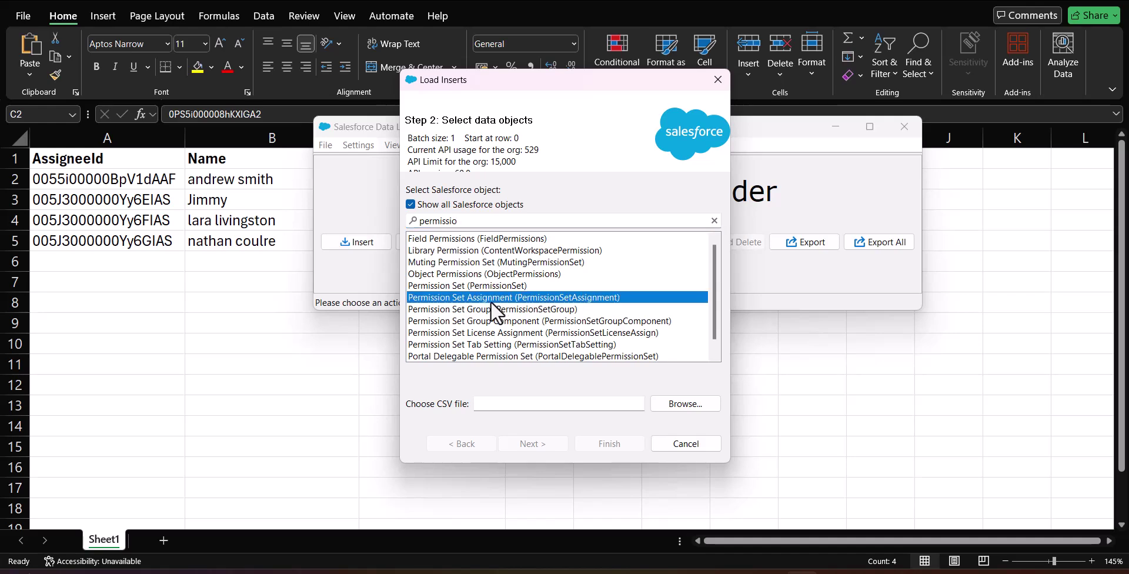
# - Choose the Assign permission sets CSV from Documents as the insert source, initialize it, and proceed to mapping
pyautogui.click(668, 402)
pyautogui.click(680, 191)
pyautogui.click(834, 416)
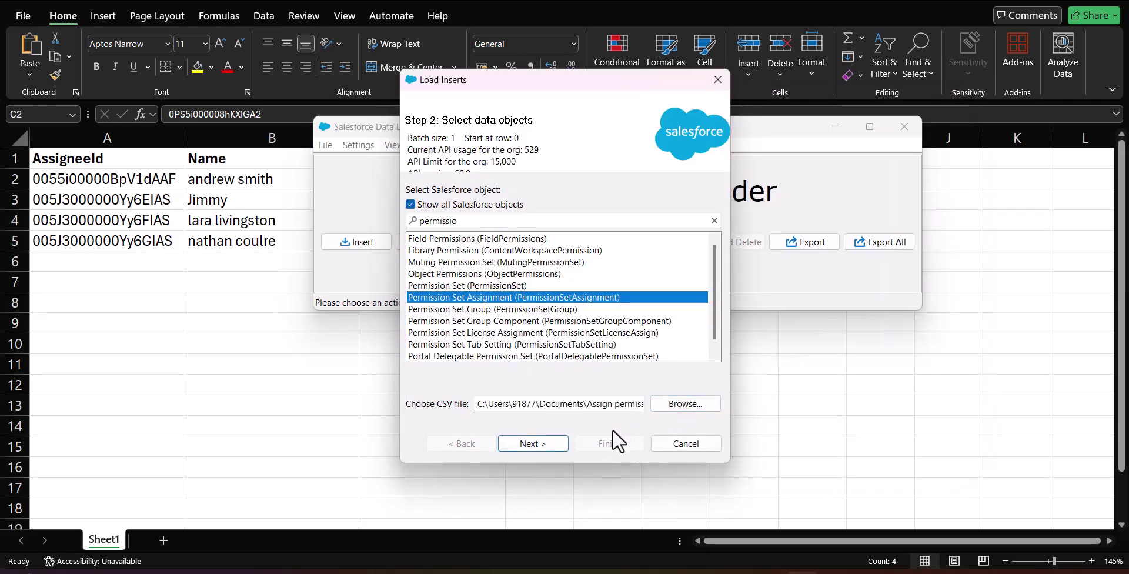
pyautogui.click(546, 442)
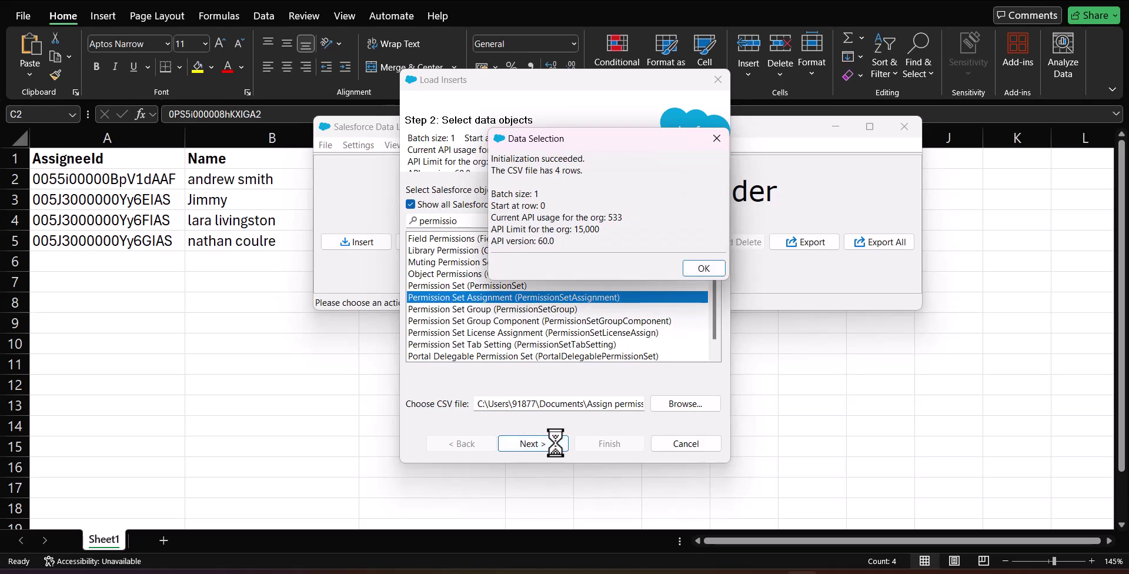
pyautogui.click(699, 268)
pyautogui.click(506, 521)
pyautogui.click(511, 522)
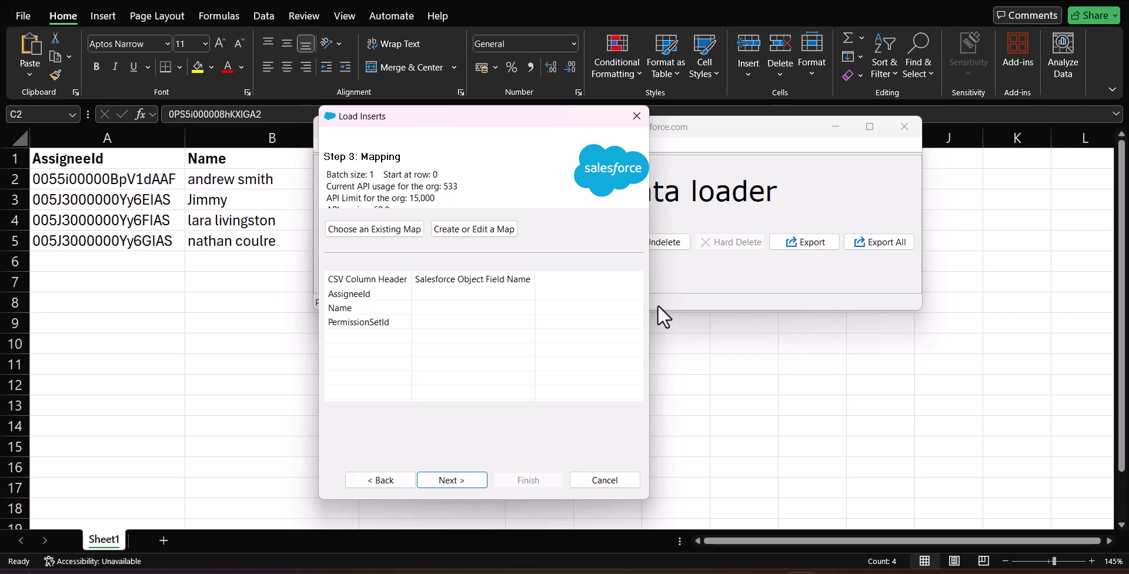
# - Create a map by auto-matching the Salesforce fields to the CSV columns, accept it, and continue to the final stage
pyautogui.click(488, 230)
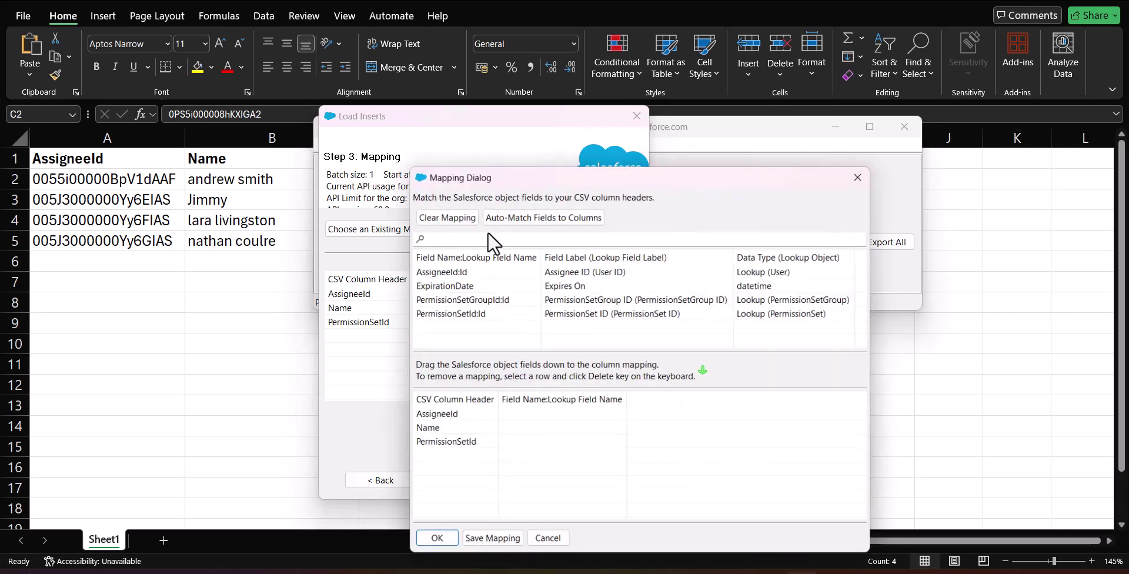
pyautogui.moveTo(488, 116); pyautogui.dragTo(911, 112)
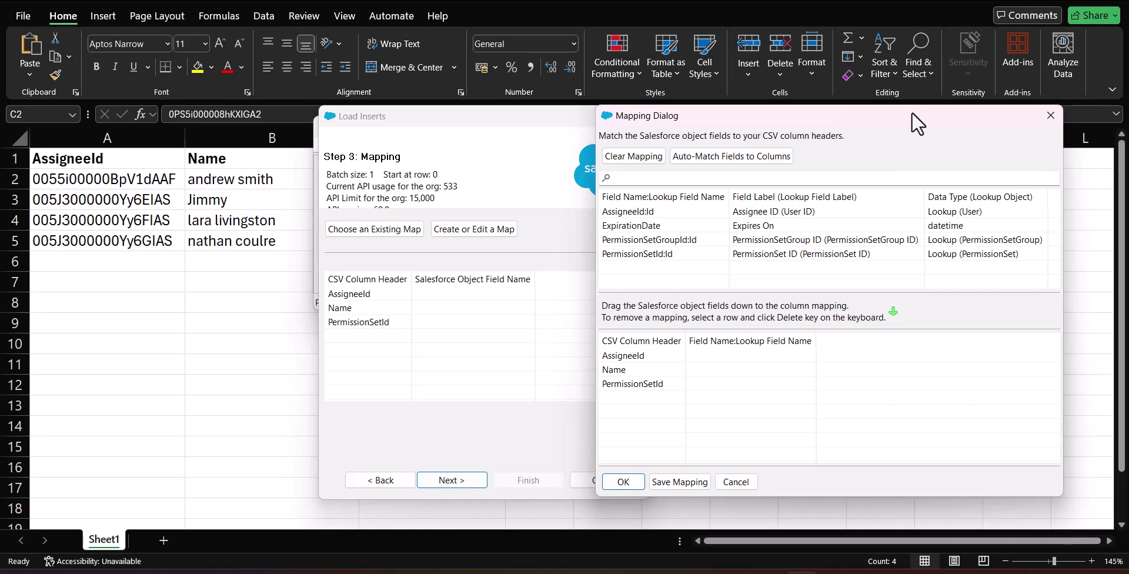
pyautogui.click(716, 157)
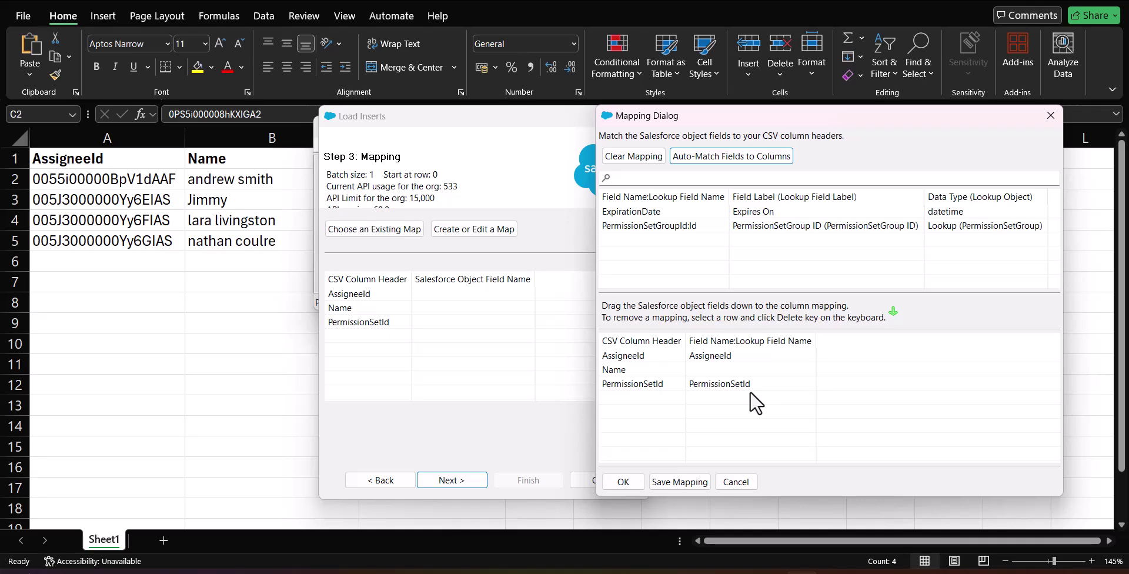
pyautogui.click(624, 482)
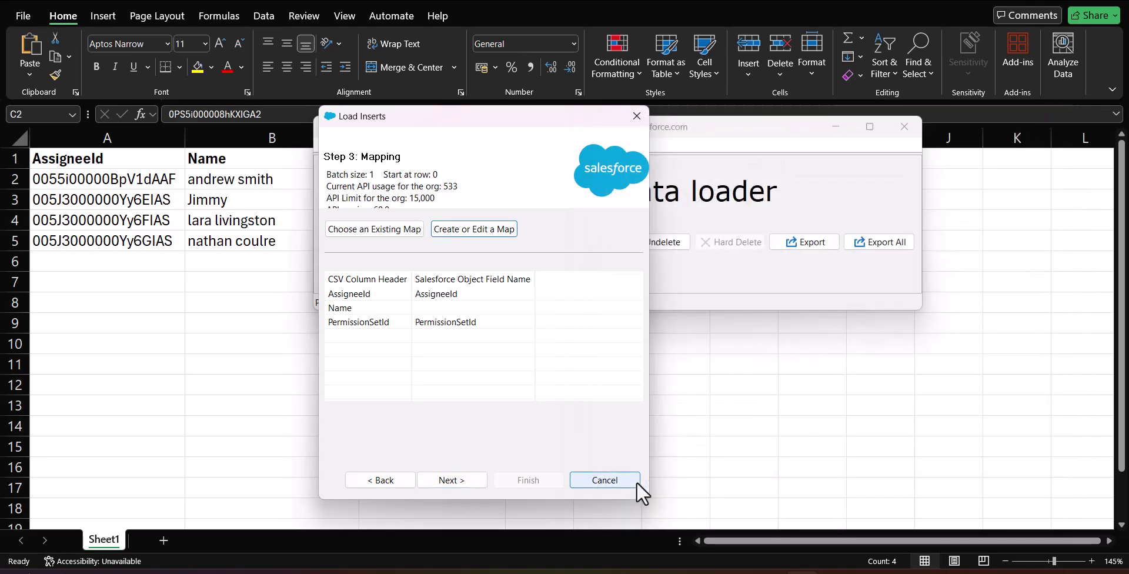
pyautogui.click(452, 485)
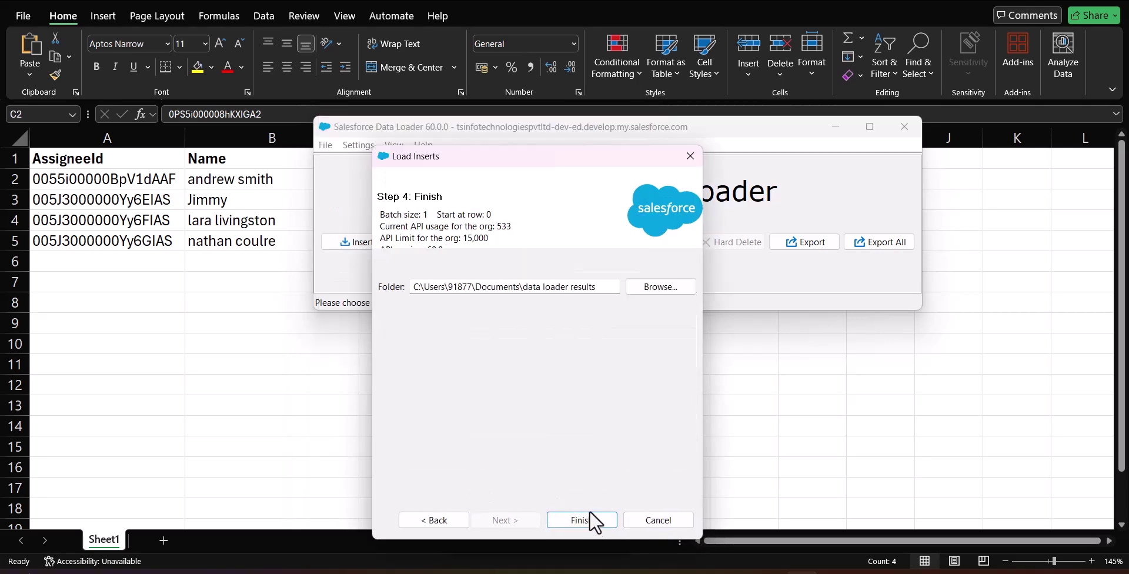
# - Try to insert the permission set assignments using the data loader results folder, agree to proceed, and view the error records
pyautogui.moveTo(569, 160); pyautogui.dragTo(563, 81)
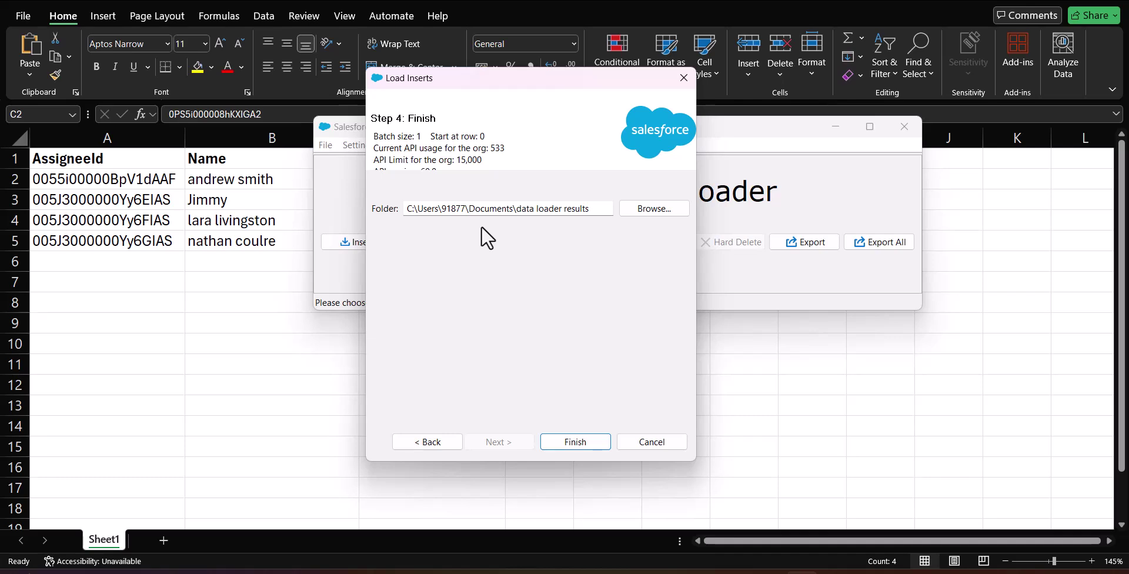
pyautogui.click(582, 439)
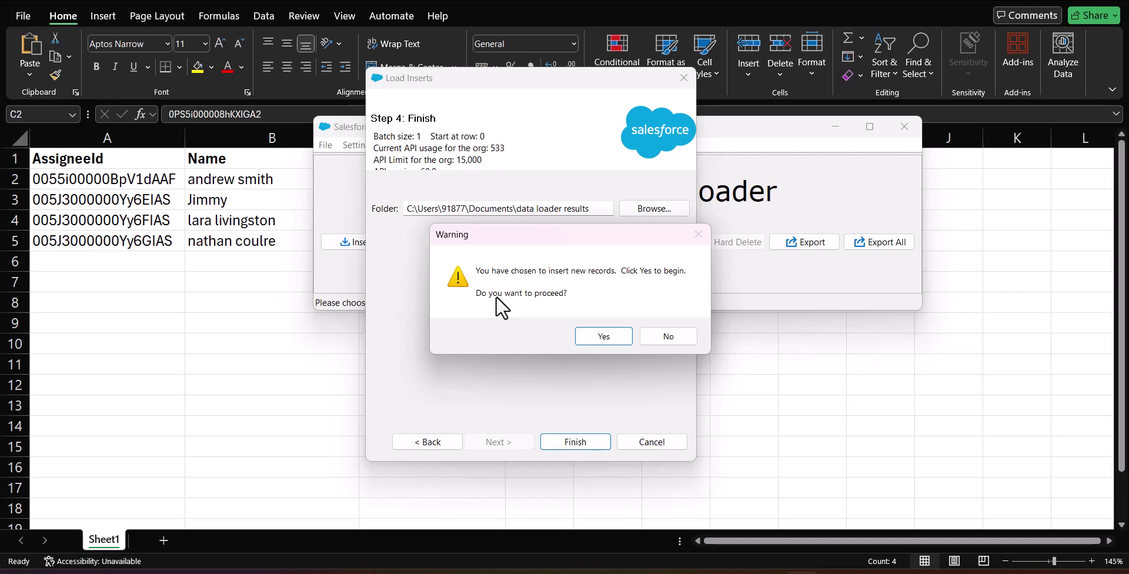
pyautogui.click(590, 337)
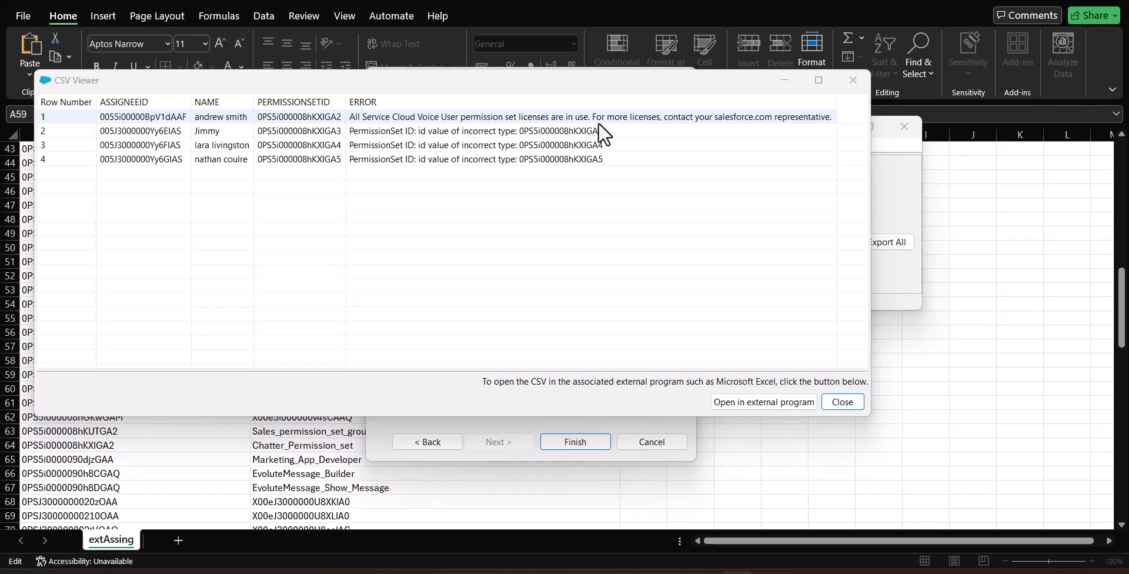
# - Return to the extracted permission sets, select the New_User_Permissions ID in A59, and paste it into C2 of the assignment workbook
pyautogui.click(784, 82)
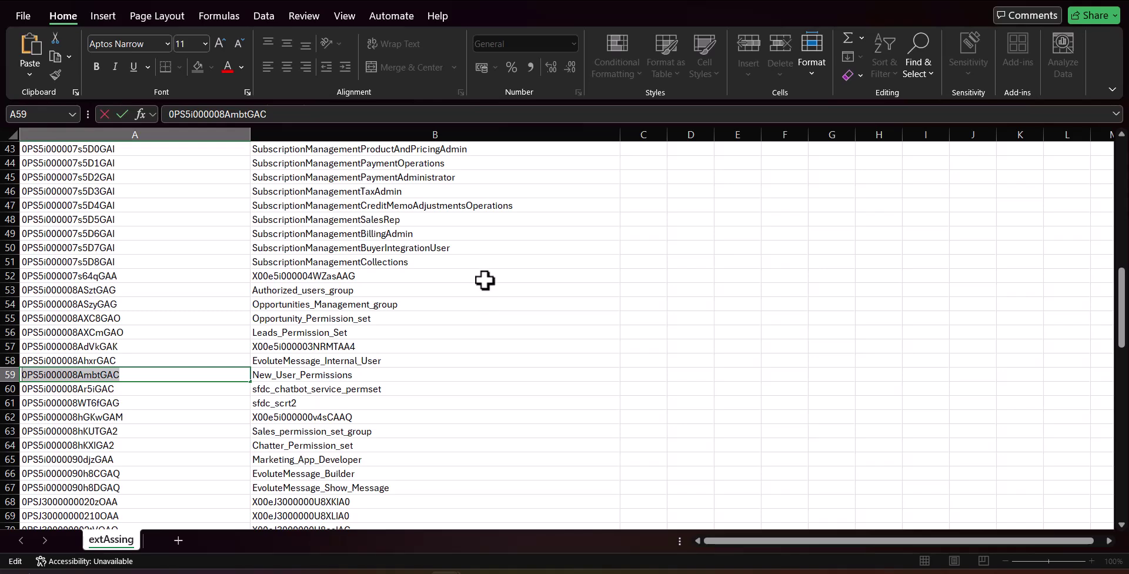
pyautogui.hotkey('alt', 'Tab')
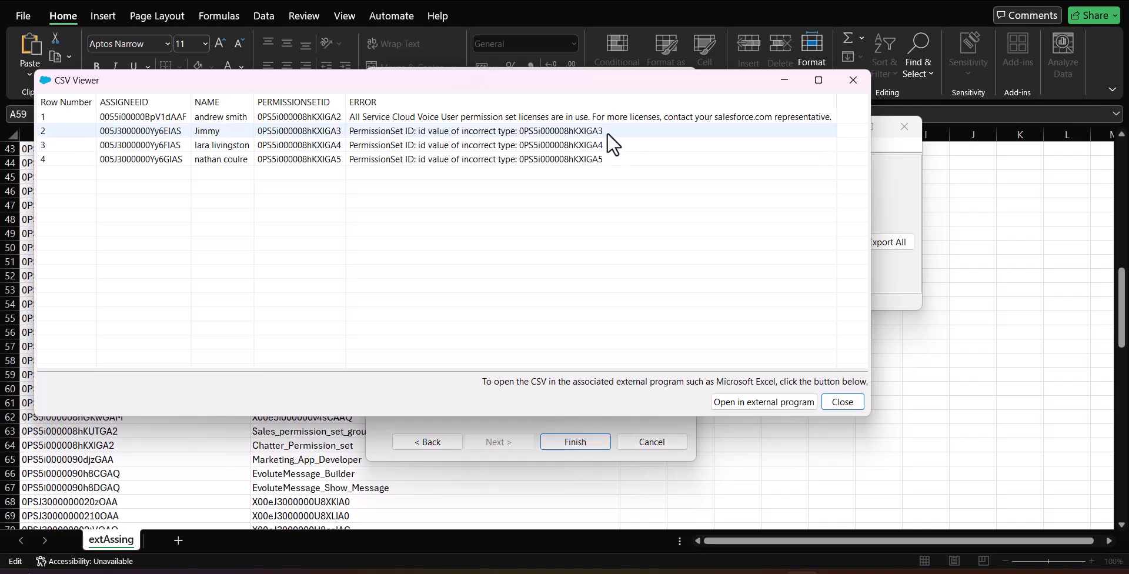
pyautogui.click(783, 81)
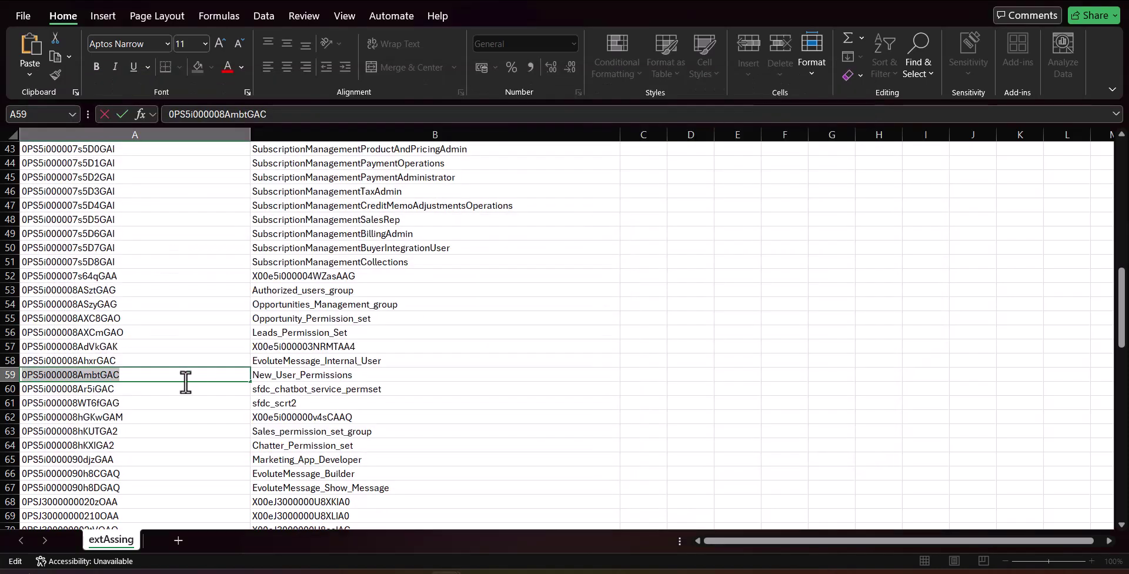
pyautogui.click(157, 379)
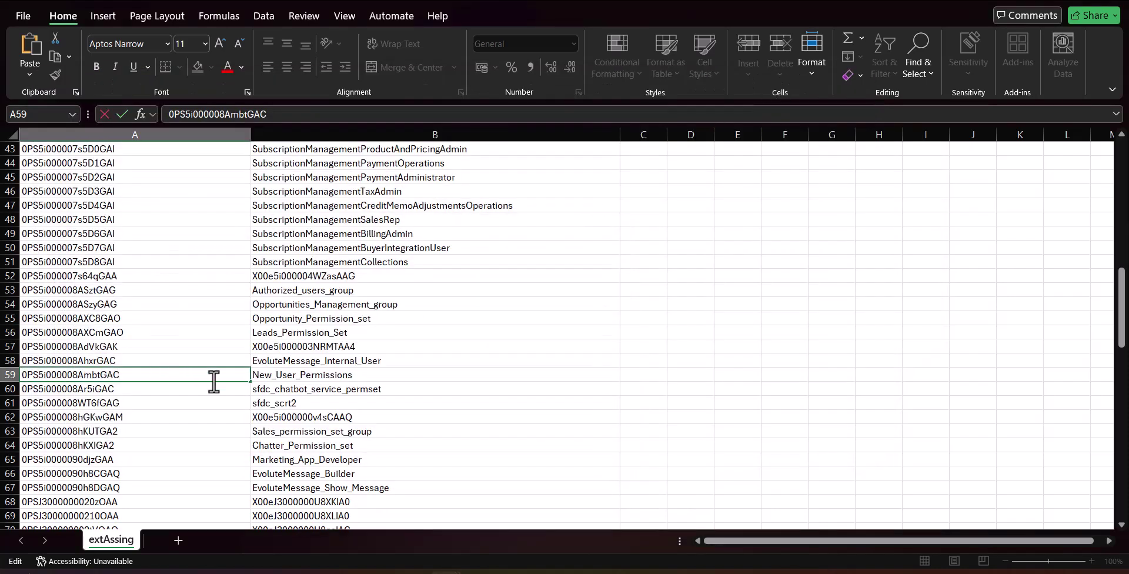
pyautogui.click(332, 379)
pyautogui.click(180, 374)
pyautogui.doubleClick(176, 374)
pyautogui.moveTo(169, 373); pyautogui.dragTo(18, 370)
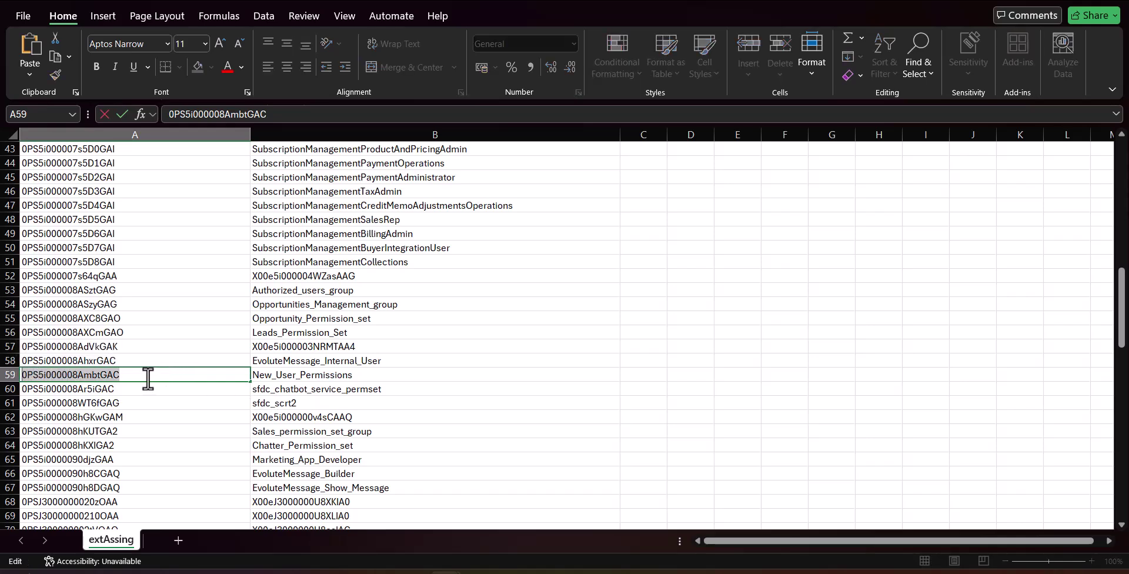
pyautogui.hotkey('alt', 'Tab')
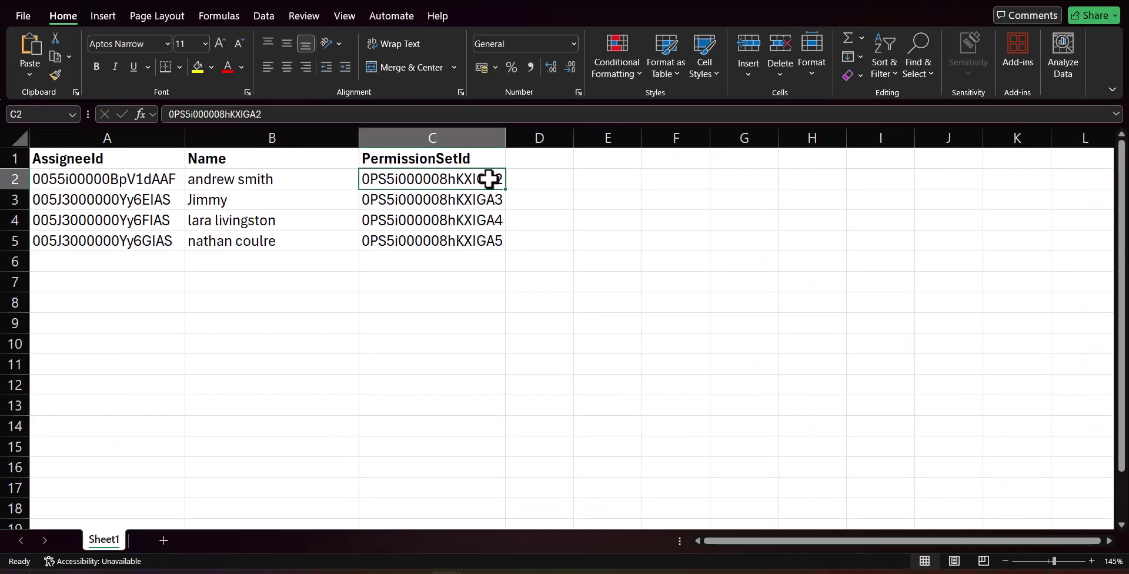
pyautogui.hotkey('ctrl', 'v')
# - Switch to Data Loader, start a new insert, and choose Assign permission sets.csv as the source file
pyautogui.hotkey('alt', 'Tab')
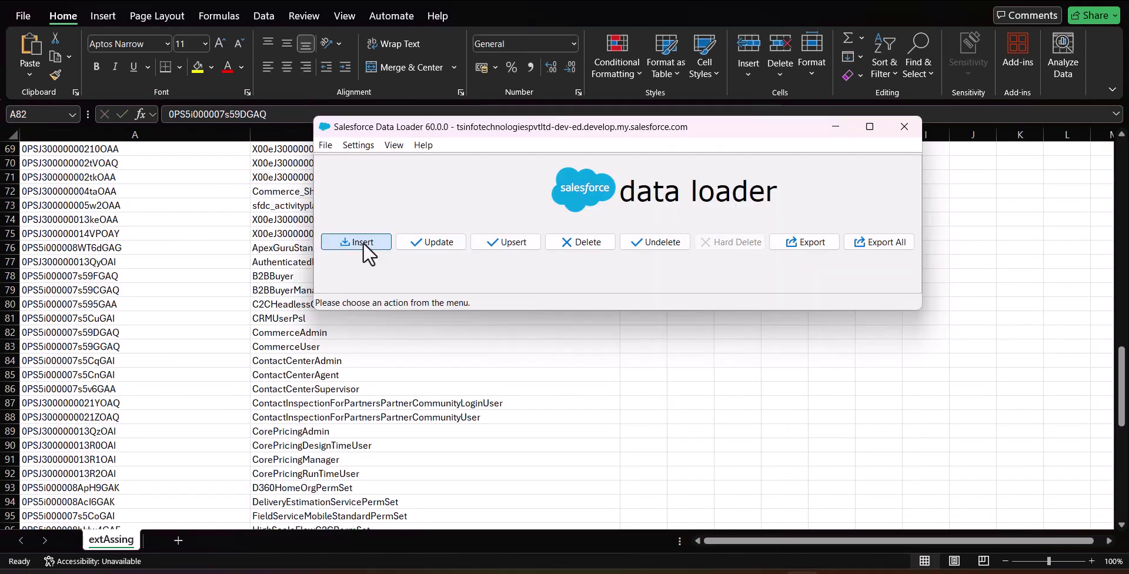
pyautogui.press('Return')
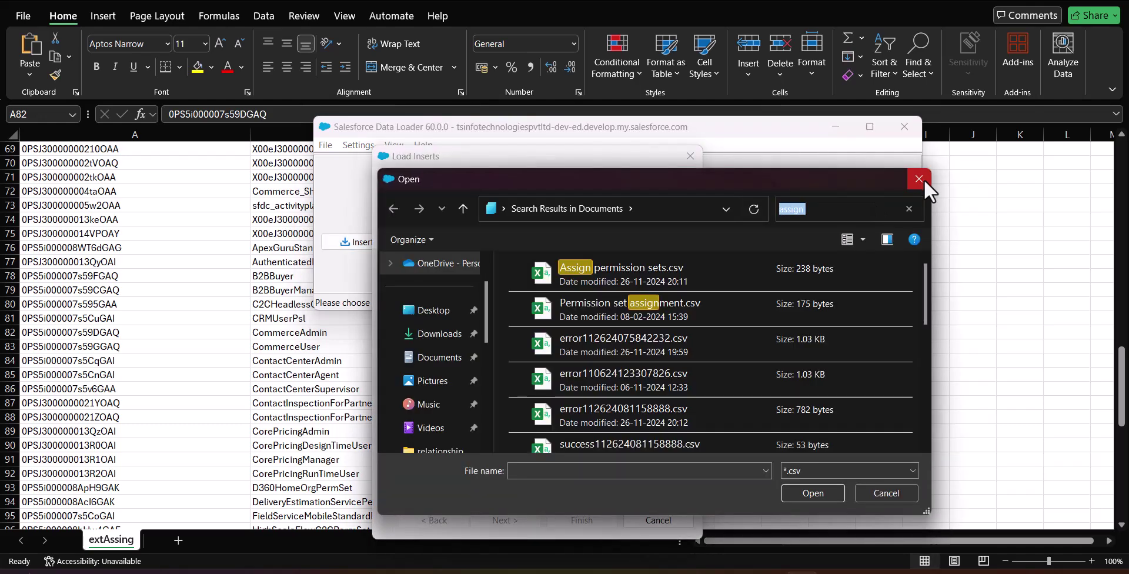
pyautogui.click(623, 195)
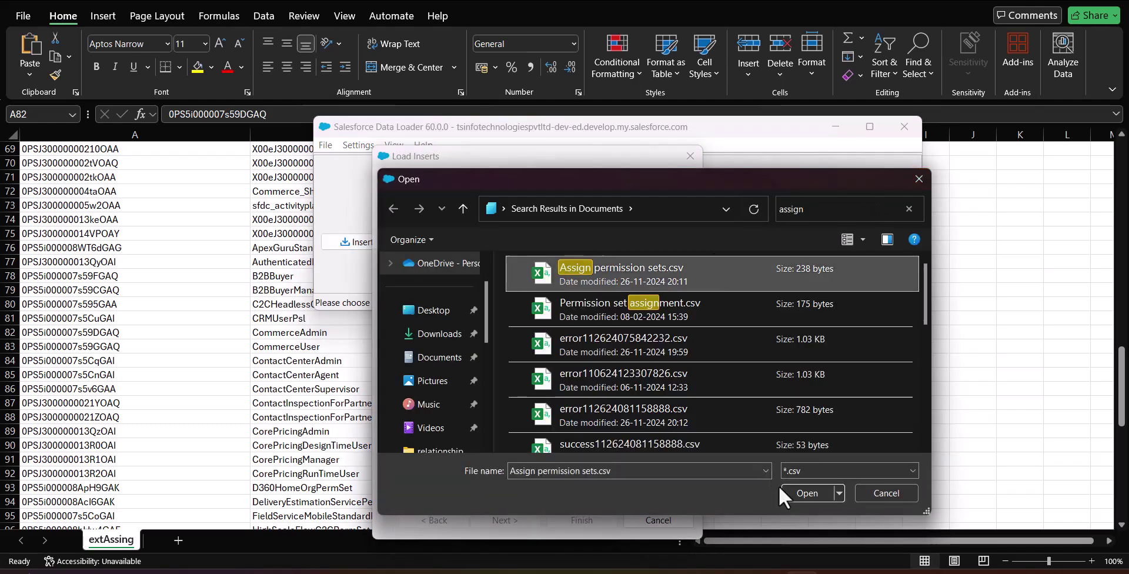
pyautogui.click(777, 484)
# - Show all Salesforce objects, search for "assignm", and select Permission Set Assignment (PermissionSetAssignment)
pyautogui.click(382, 281)
pyautogui.click(431, 297)
pyautogui.write('ass')
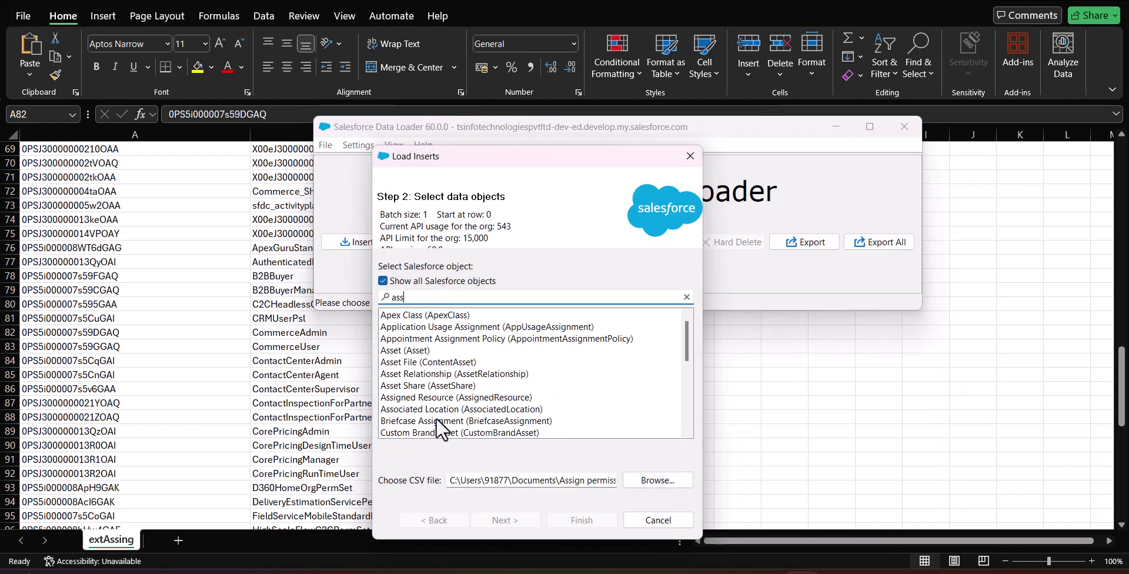
pyautogui.write('ignm')
pyautogui.scroll(-2, 484, 355)
pyautogui.click(432, 385)
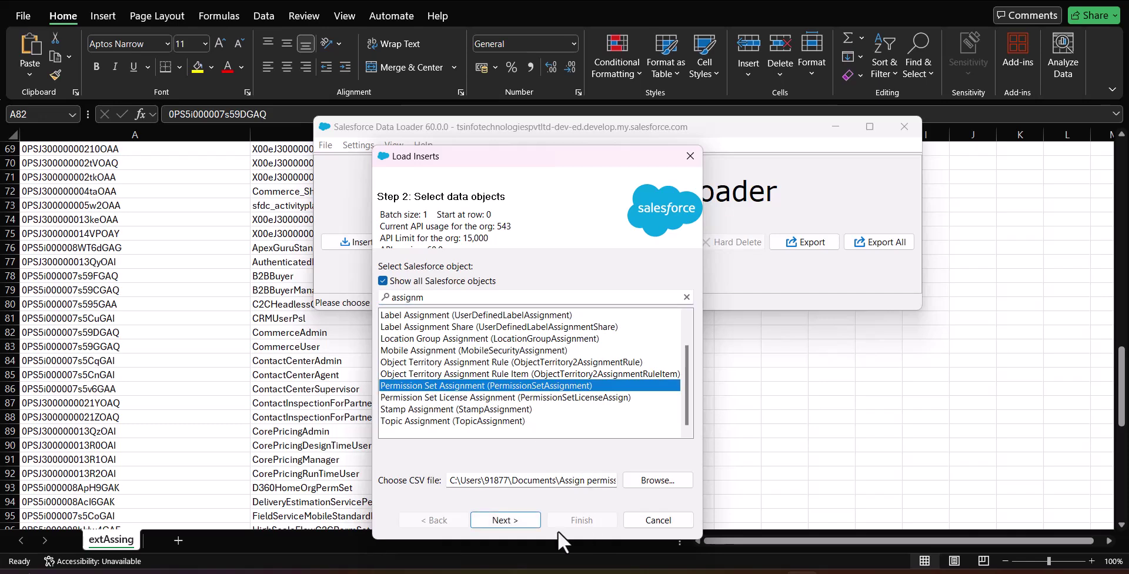
# - Initialize the CSV, create a map by auto-matching fields to columns, and run the insert, agreeing to proceed
pyautogui.click(505, 520)
pyautogui.click(675, 343)
pyautogui.click(518, 520)
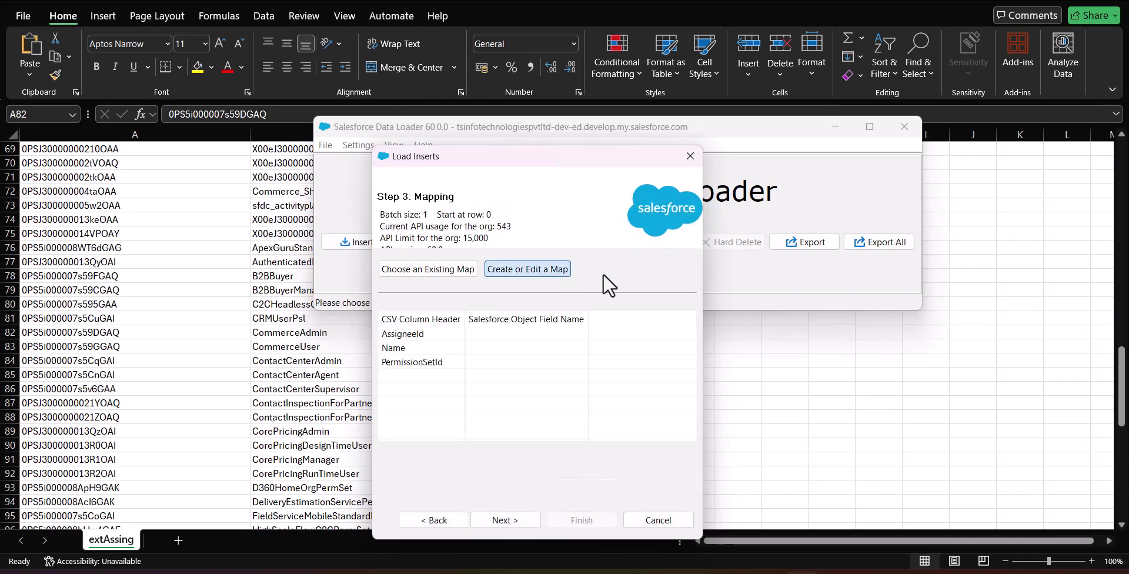
pyautogui.click(562, 265)
pyautogui.click(612, 255)
pyautogui.click(497, 474)
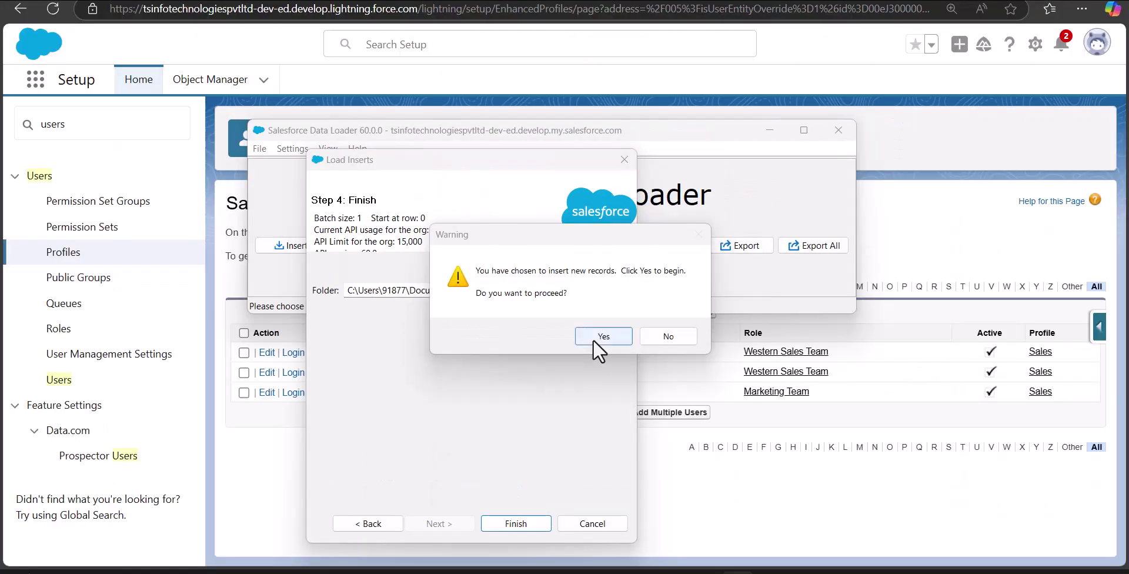
pyautogui.click(592, 340)
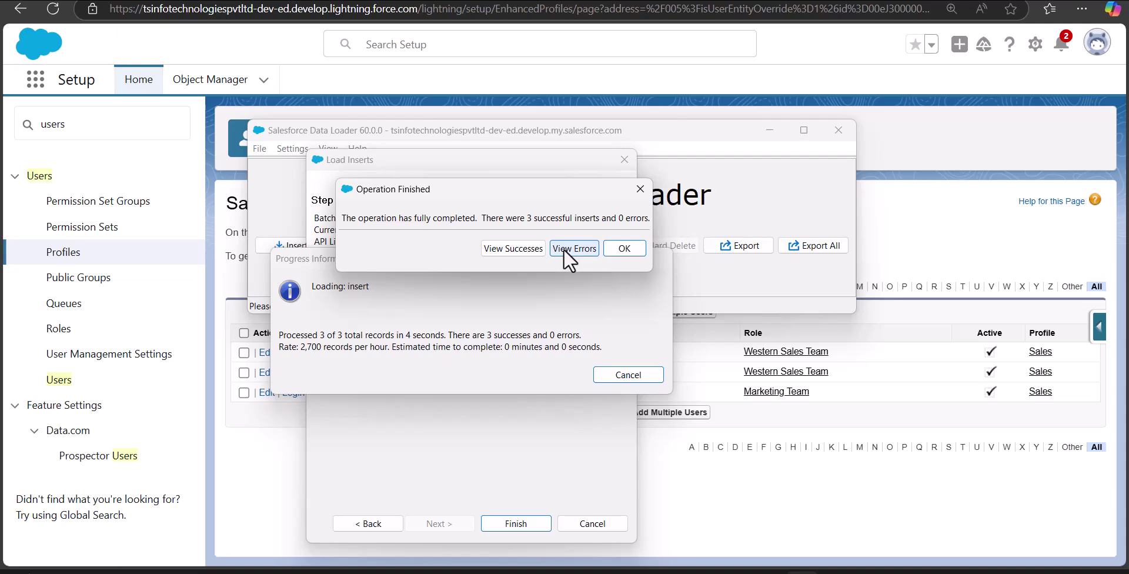
# - View the successful inserts in the CSV Viewer, widening and moving it to check the Status column, and minimize it
pyautogui.click(531, 249)
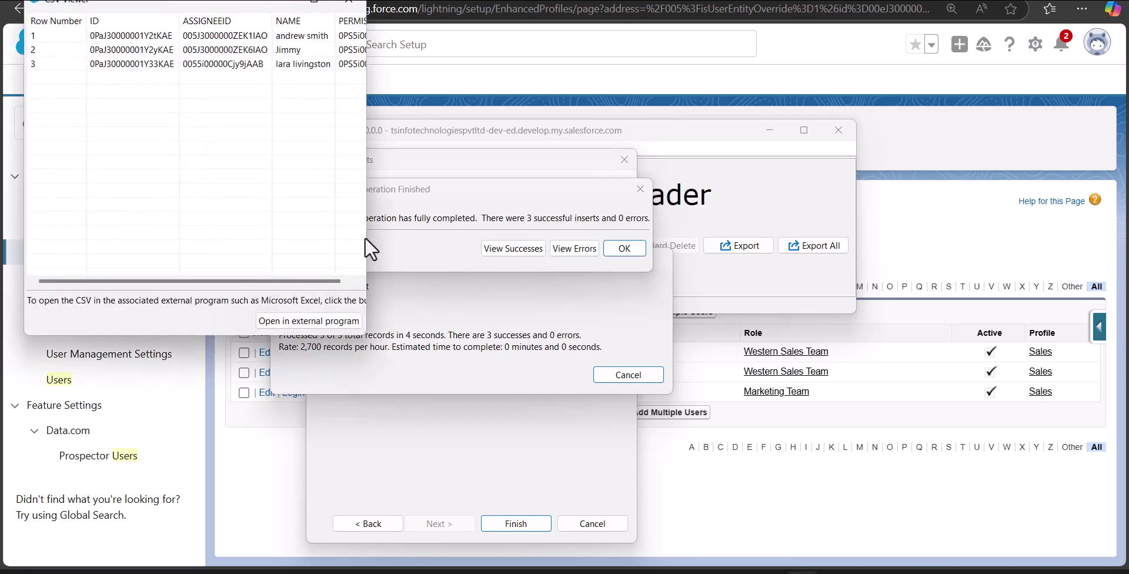
pyautogui.moveTo(367, 238); pyautogui.dragTo(787, 247)
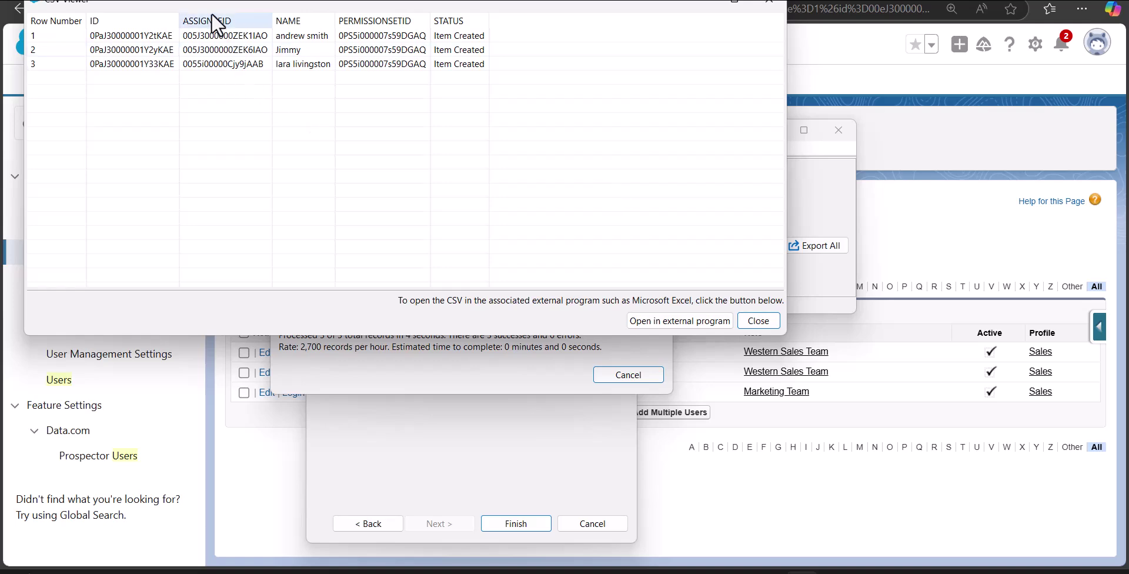
pyautogui.moveTo(345, 1); pyautogui.dragTo(482, 199)
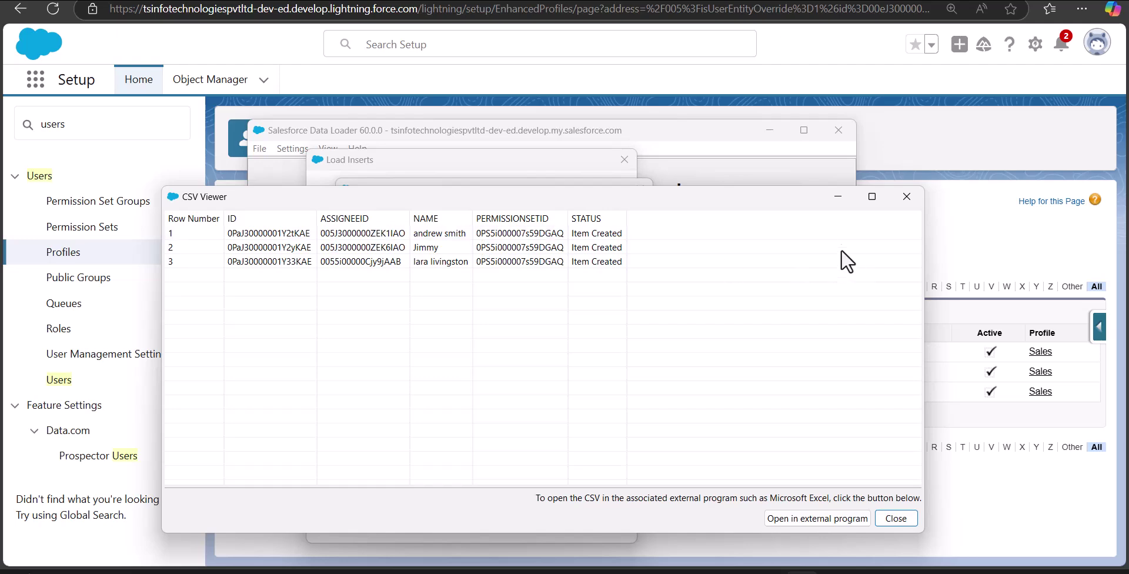
pyautogui.click(838, 202)
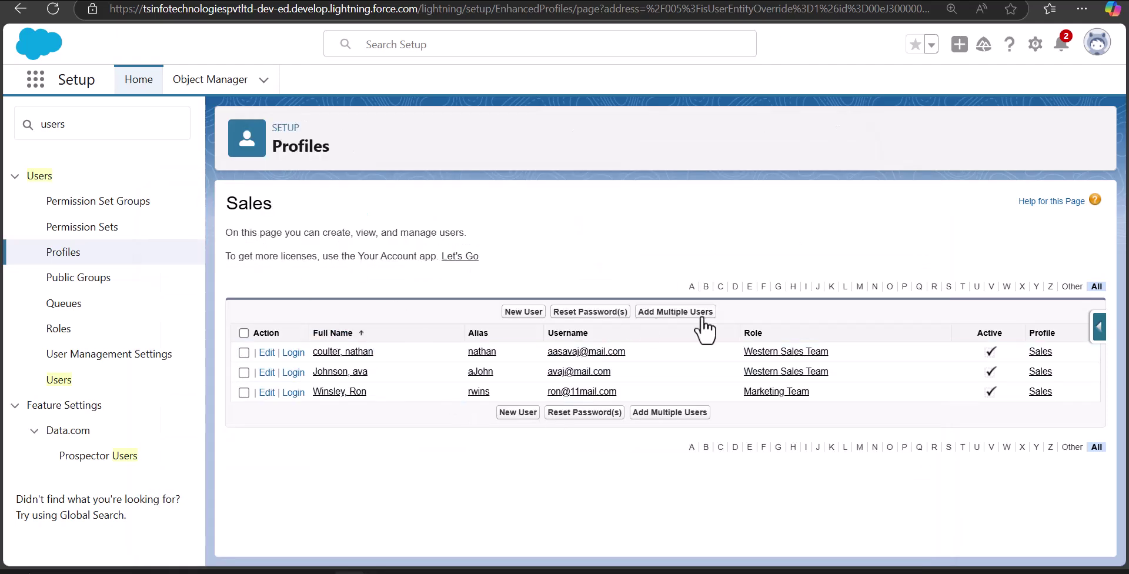
# - Open the middle user in the Sales profile's user list and check the Permission Set Assignments section
pyautogui.click(335, 374)
pyautogui.scroll(-10, 470, 381)
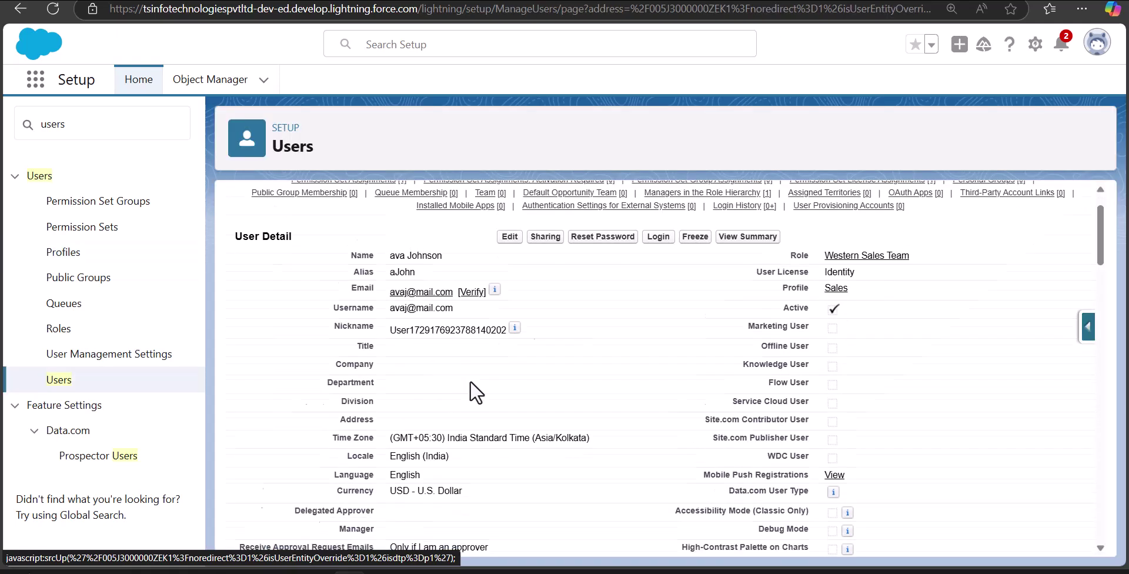
pyautogui.scroll(1, 470, 379)
pyautogui.scroll(-1, 470, 380)
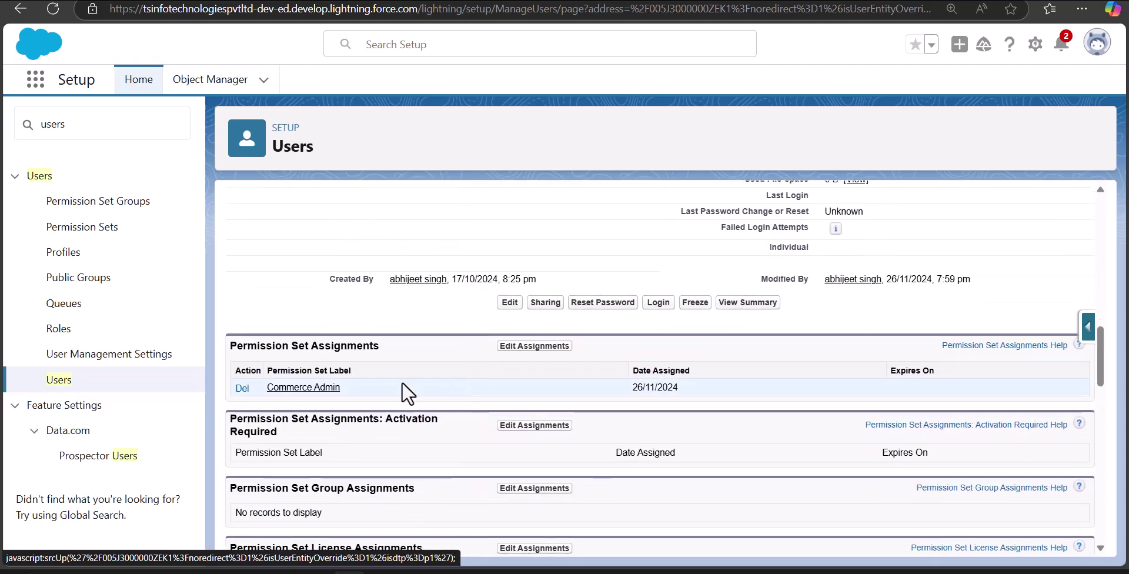